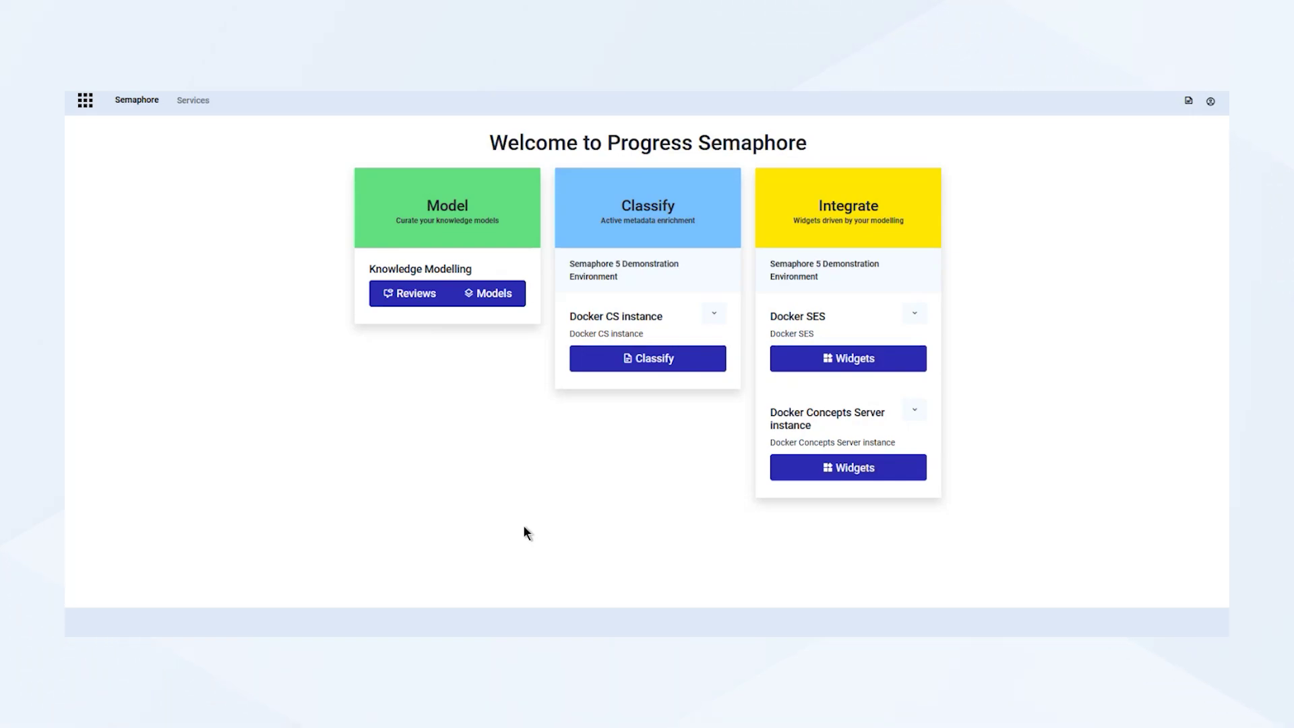
Open the AI Model Builder service settings and view the available LLM model providers.
{"action": "left_click", "coordinate": [201, 108]}
{"action": "left_click", "coordinate": [137, 182]}
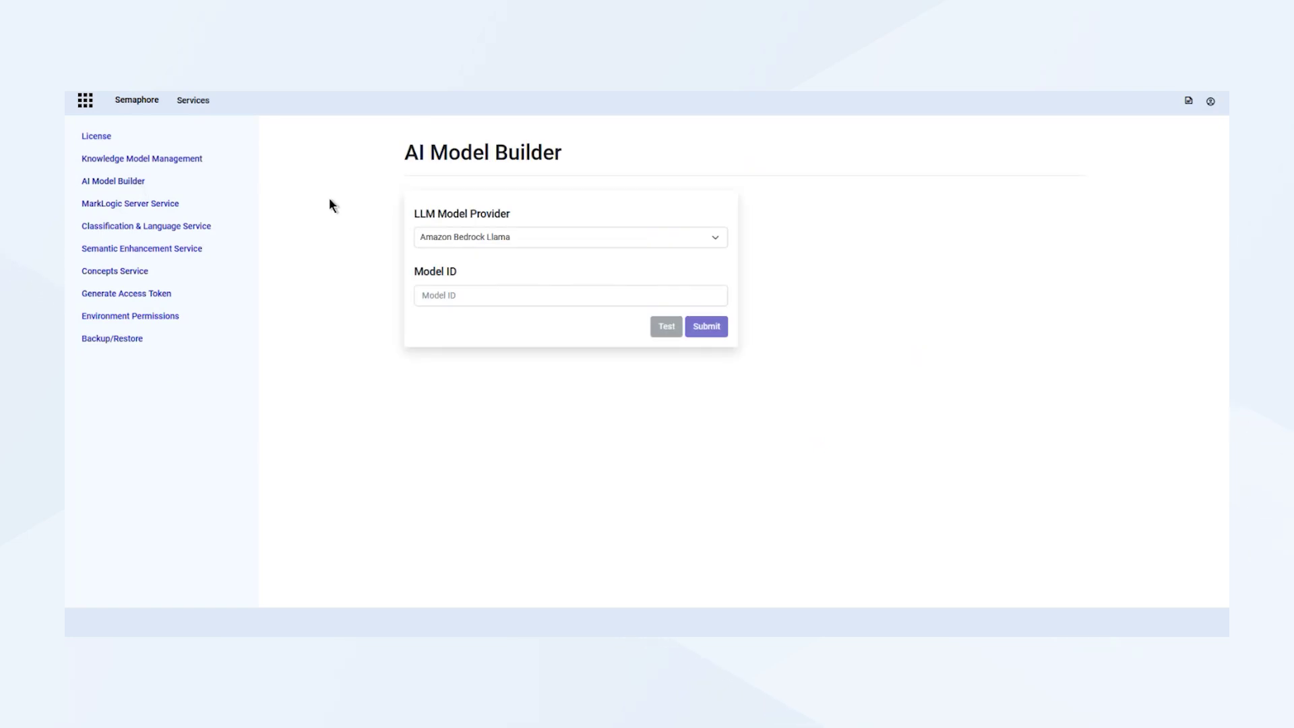
{"action": "left_click", "coordinate": [526, 238]}
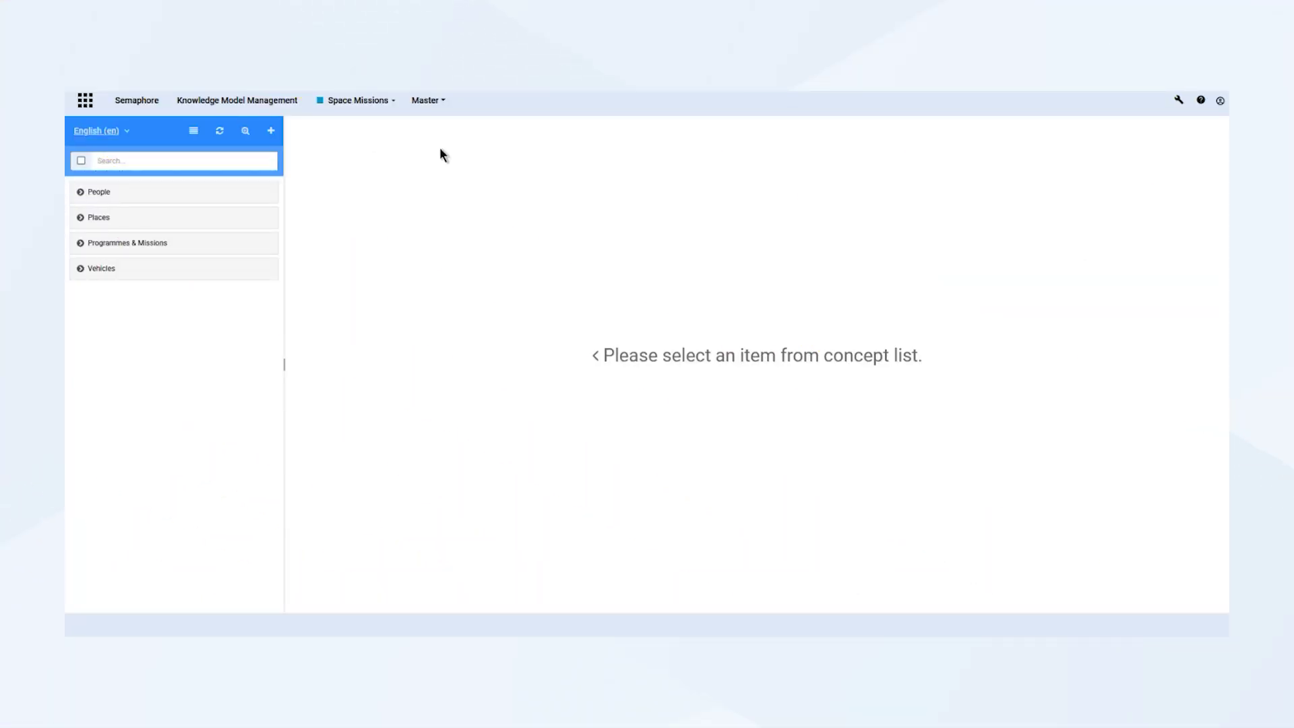
Review the import formats for the Space Missions model, including Import SHACL, and close the import pane.
{"action": "left_click", "coordinate": [432, 104]}
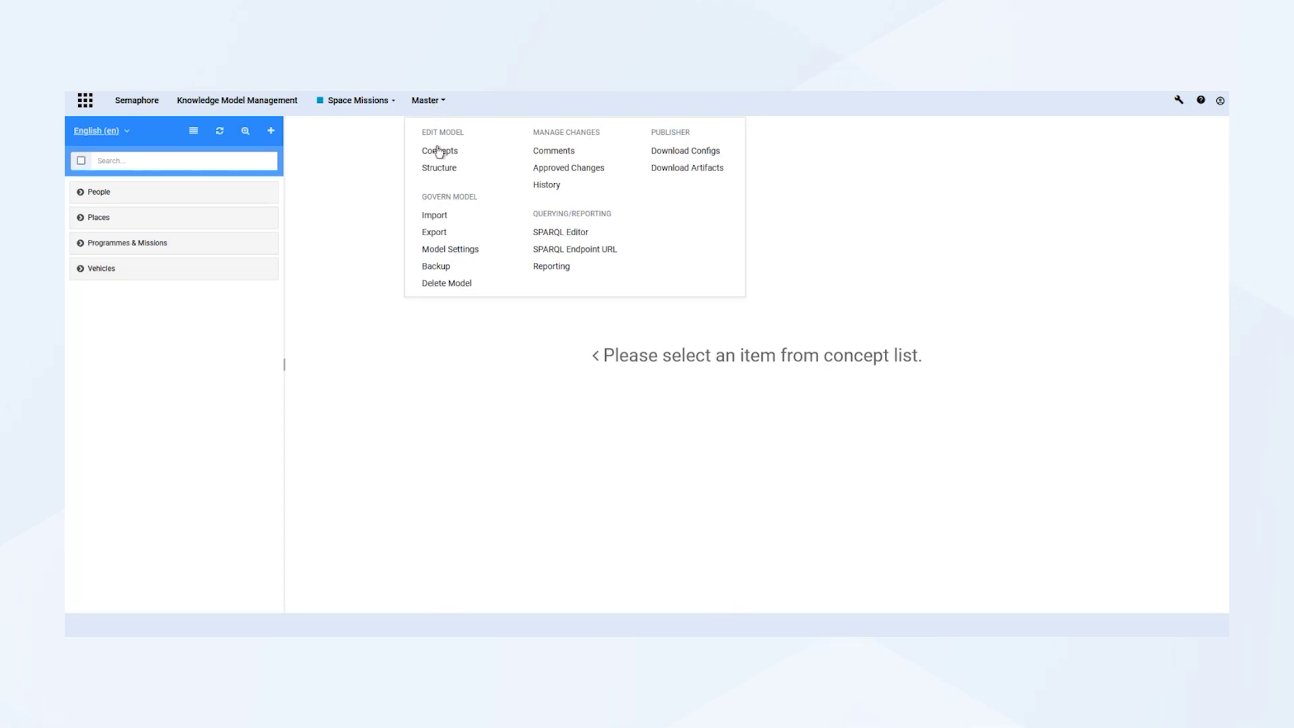
{"action": "left_click", "coordinate": [442, 215]}
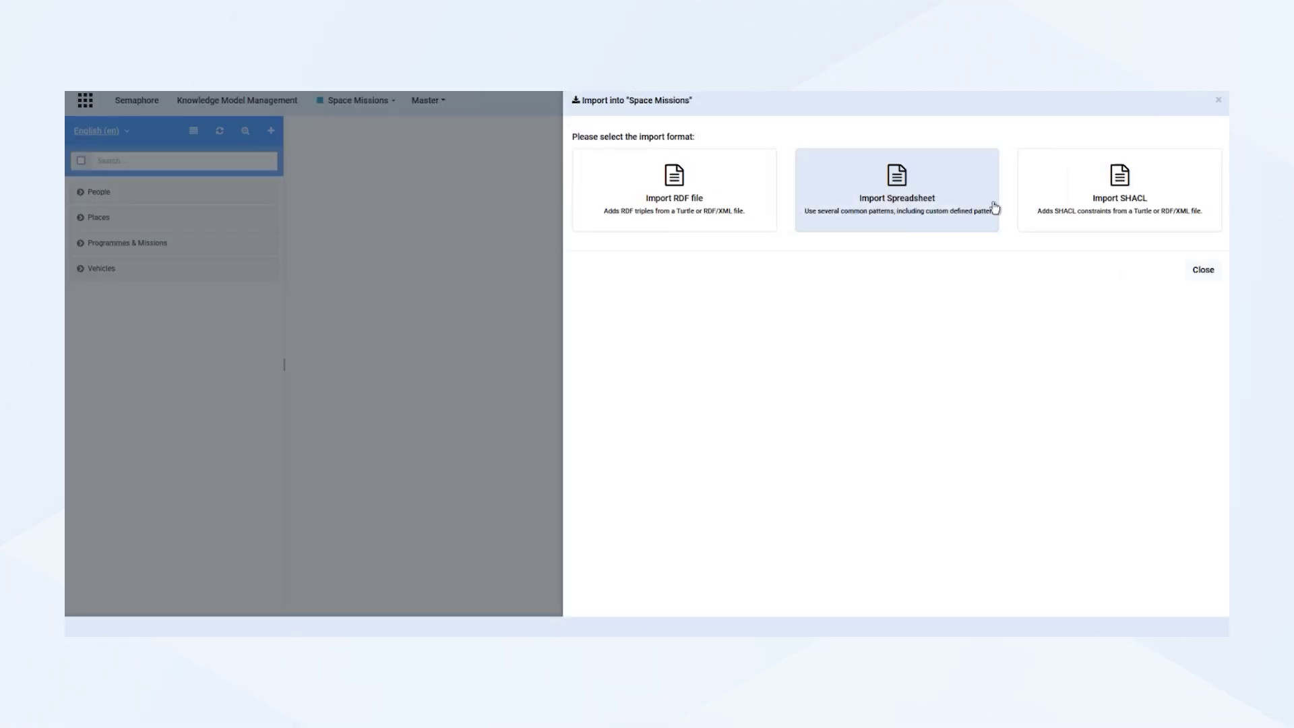
{"action": "left_click", "coordinate": [1098, 201]}
{"action": "left_click", "coordinate": [1167, 304]}
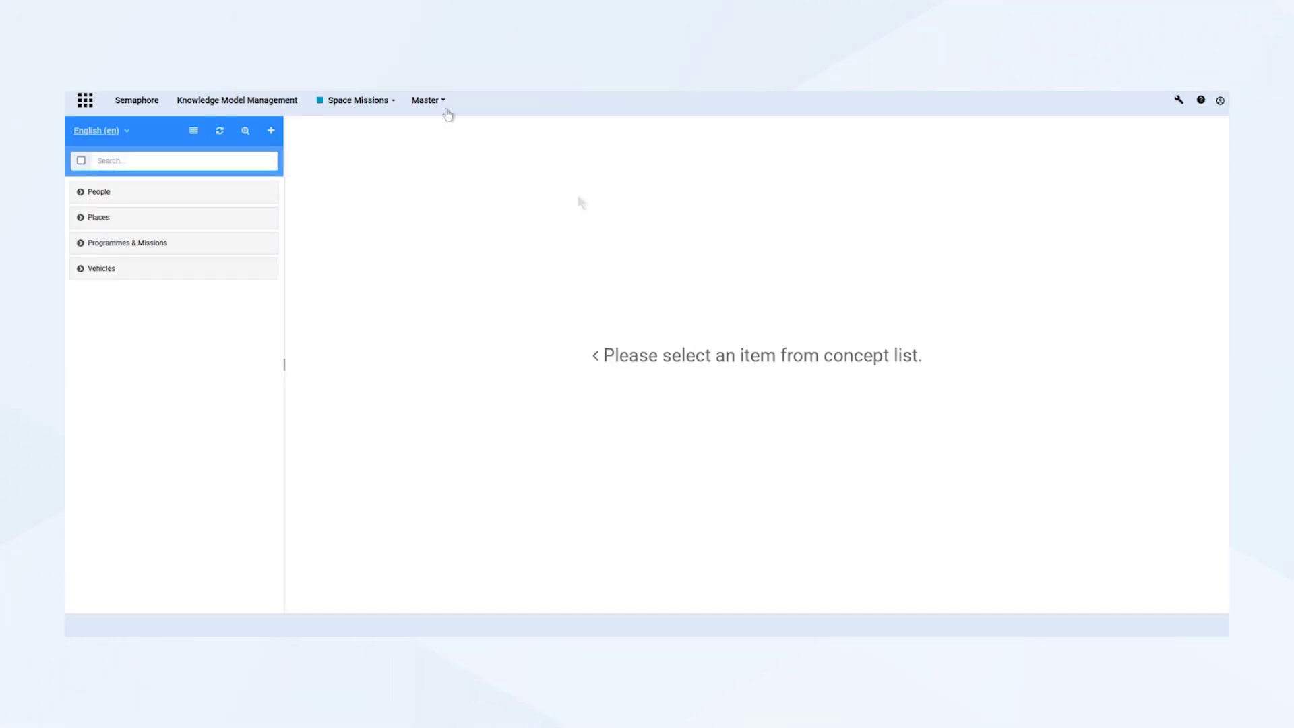
Check the export options for the Space Missions model and its SHACL constraints without downloading anything.
{"action": "left_click", "coordinate": [427, 104]}
{"action": "left_click", "coordinate": [463, 233]}
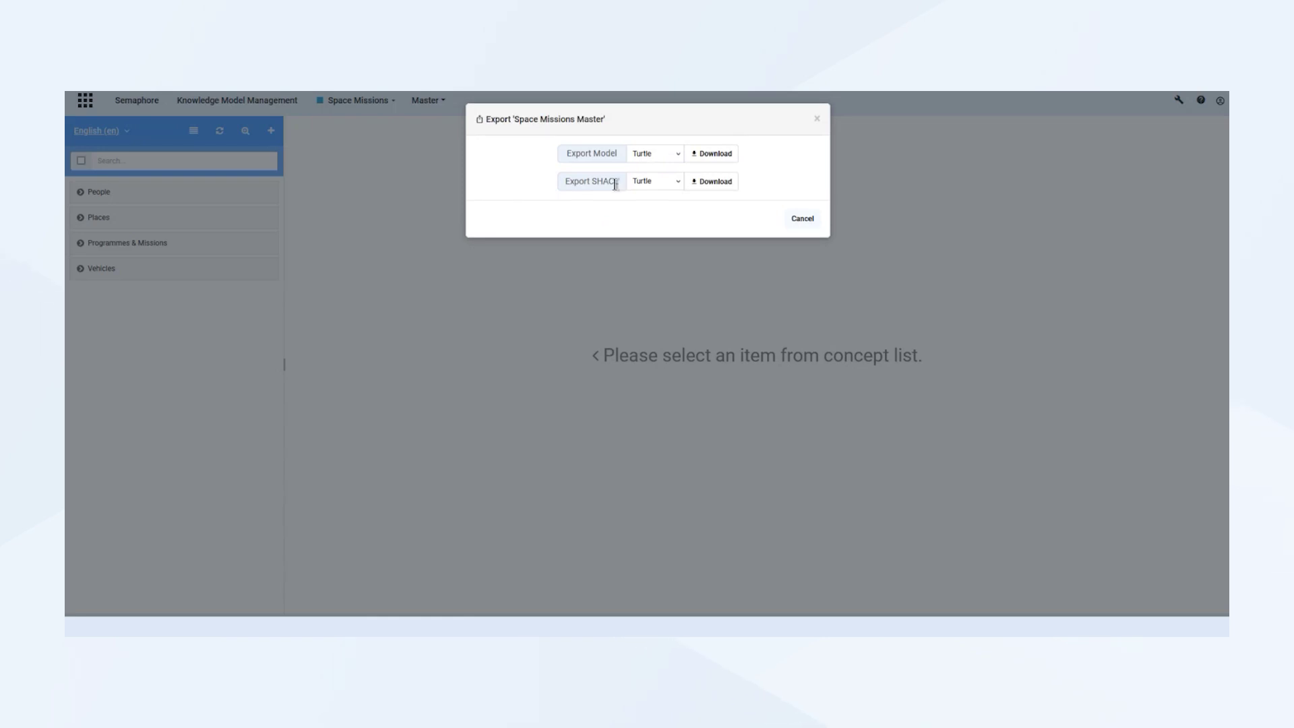
{"action": "left_click", "coordinate": [799, 220]}
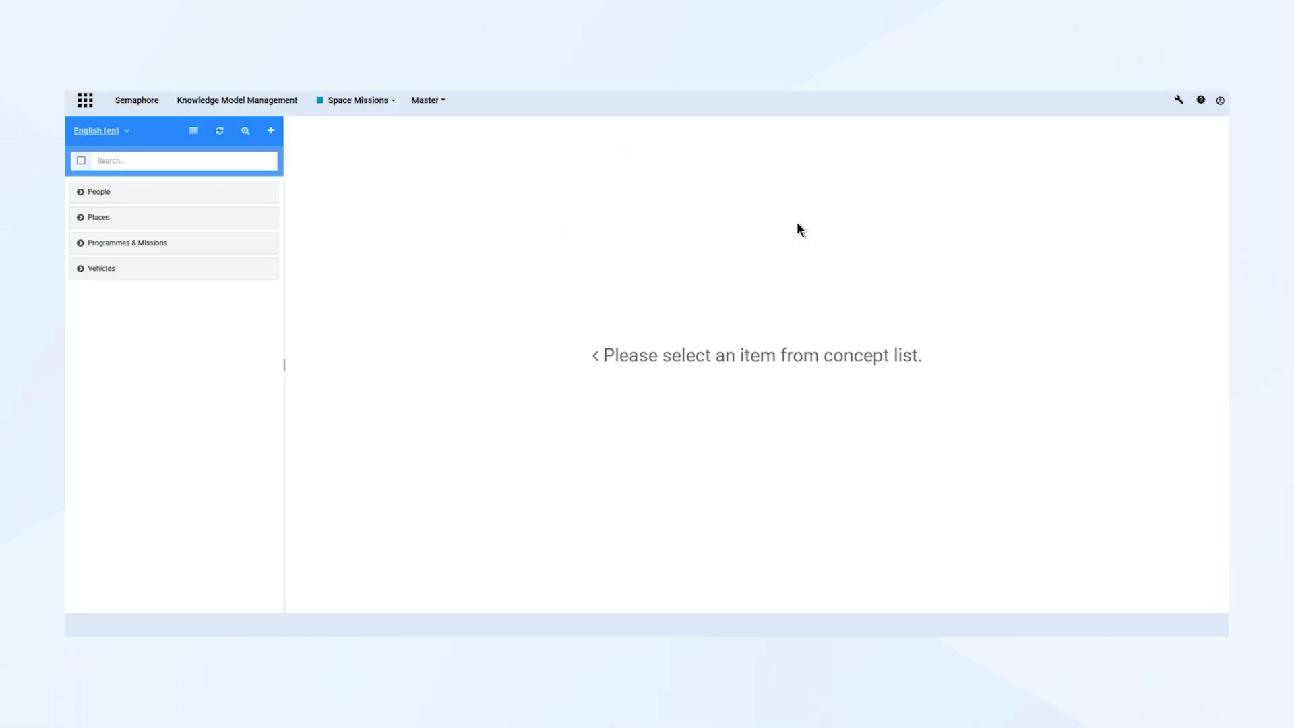
Open the Mission class in the model structure and inspect the constraint on its in programme relationship.
{"action": "left_click", "coordinate": [427, 108]}
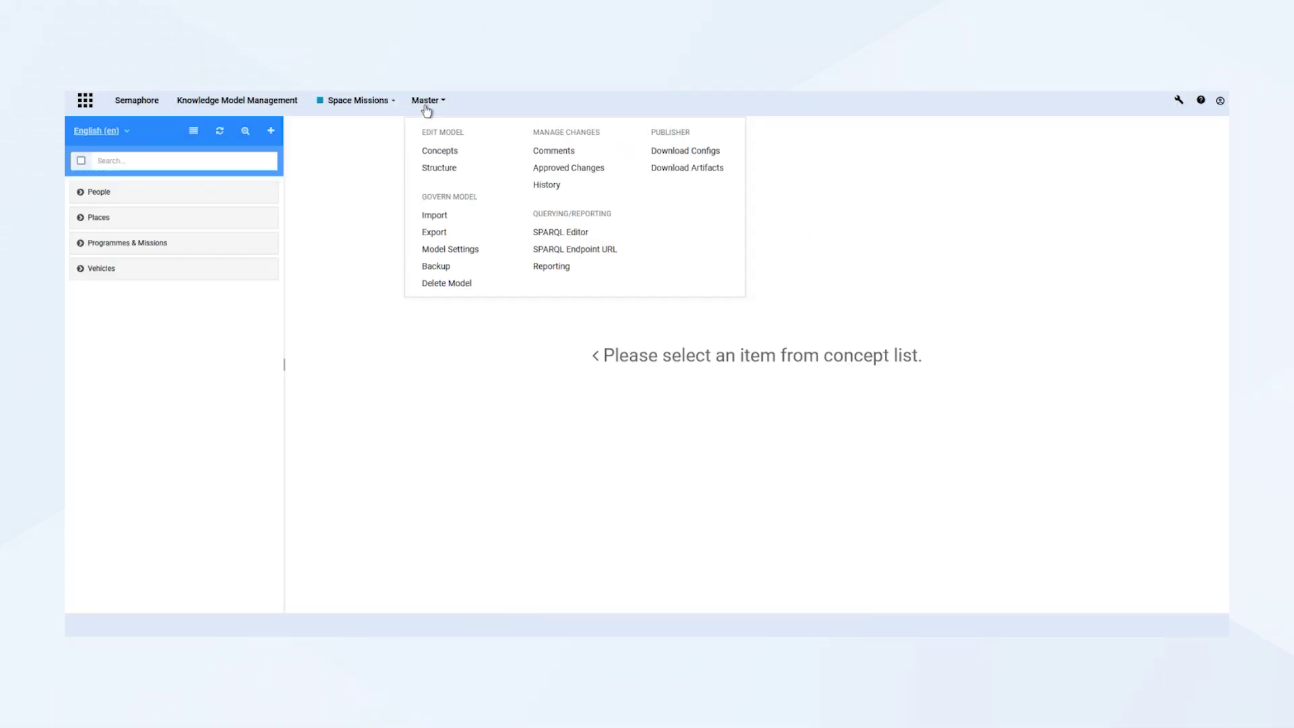
{"action": "left_click", "coordinate": [439, 173]}
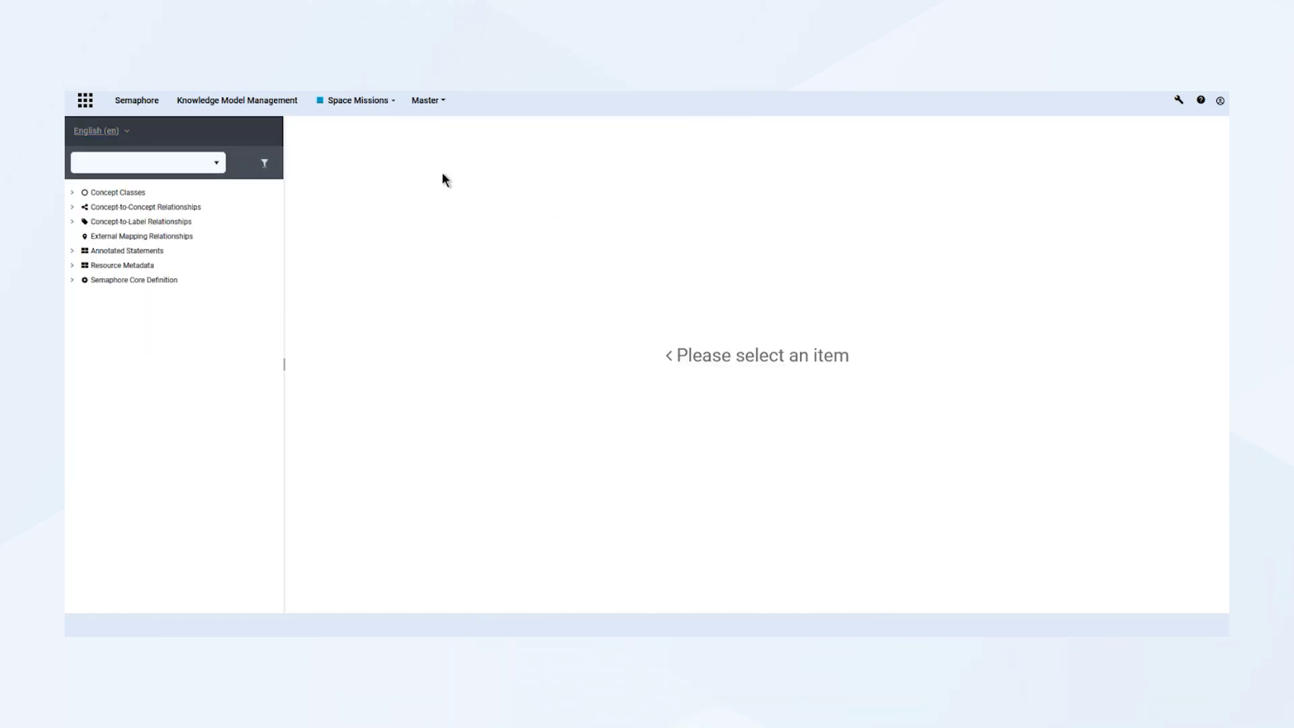
{"action": "left_click", "coordinate": [72, 194]}
{"action": "left_click", "coordinate": [79, 209]}
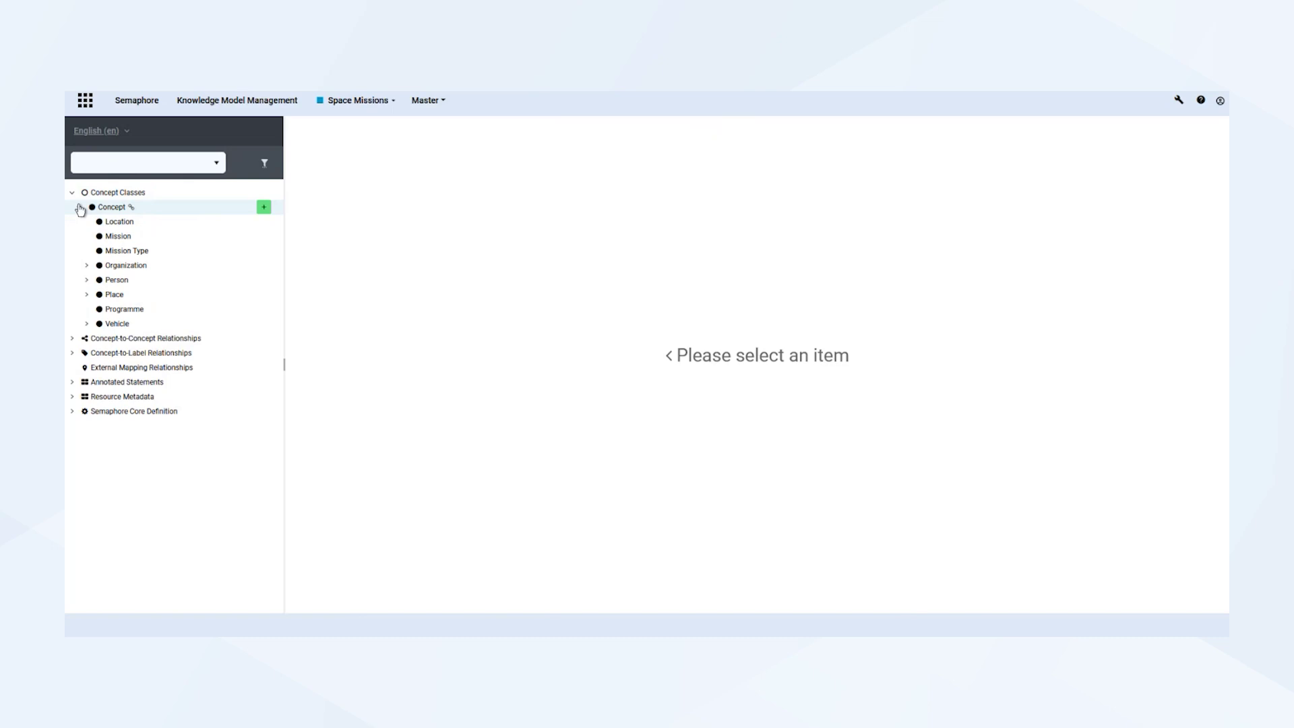
{"action": "left_click", "coordinate": [118, 236]}
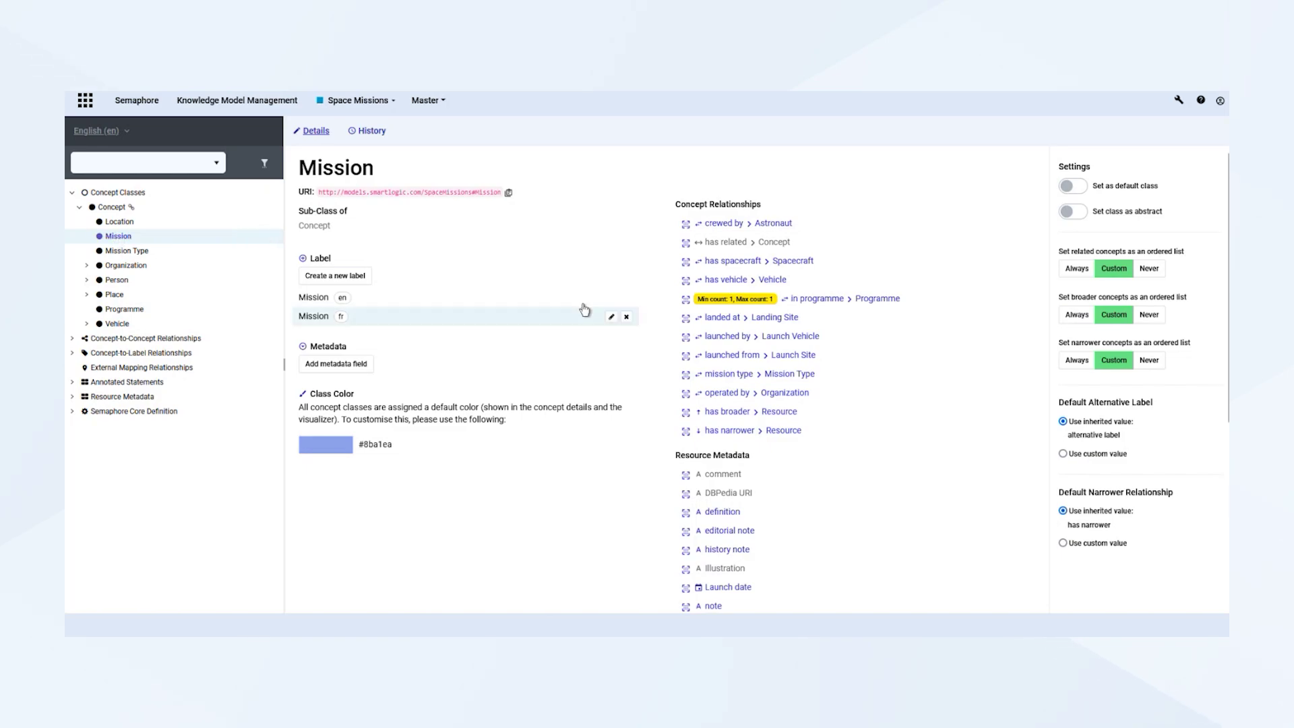
{"action": "left_click", "coordinate": [685, 302]}
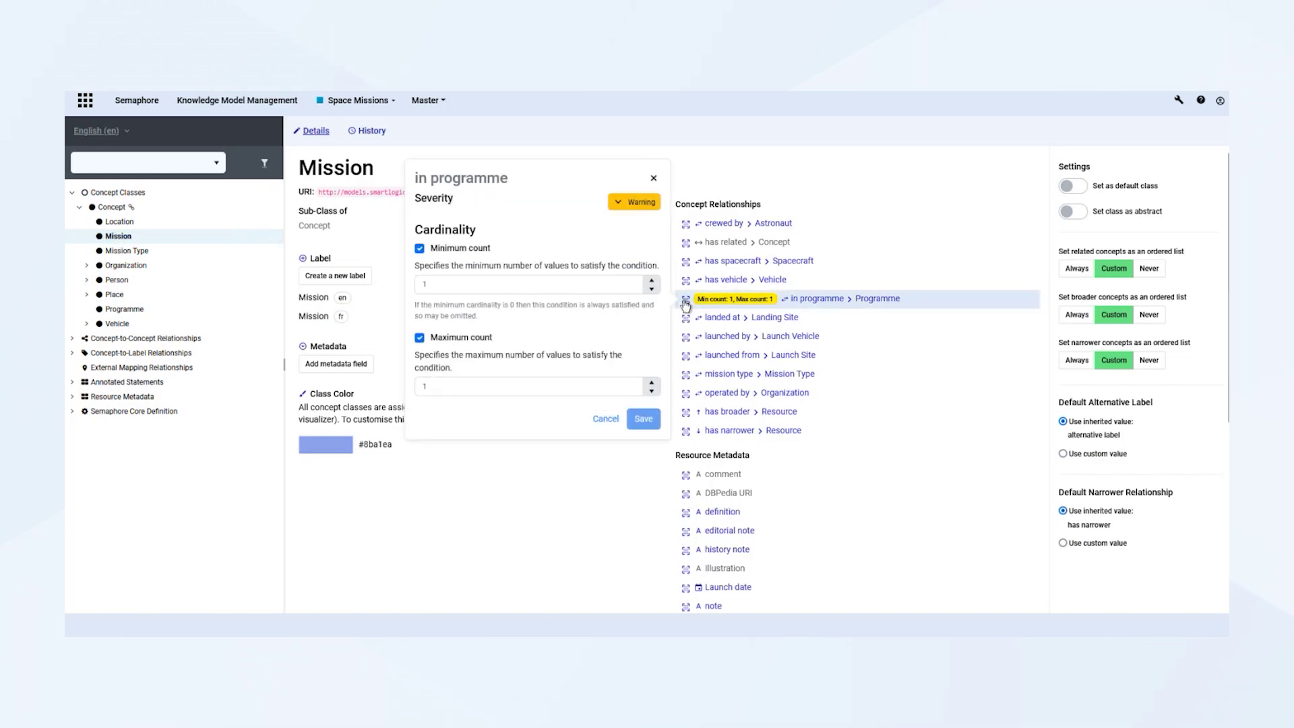
{"action": "left_click", "coordinate": [653, 178]}
Examine the constraint options for Mission's editorial note and COSPAR ID, including string patterns and Error severity, discarding the editorial note change.
{"action": "scroll", "coordinate": [697, 539], "scroll_direction": "down", "scroll_amount": 3}
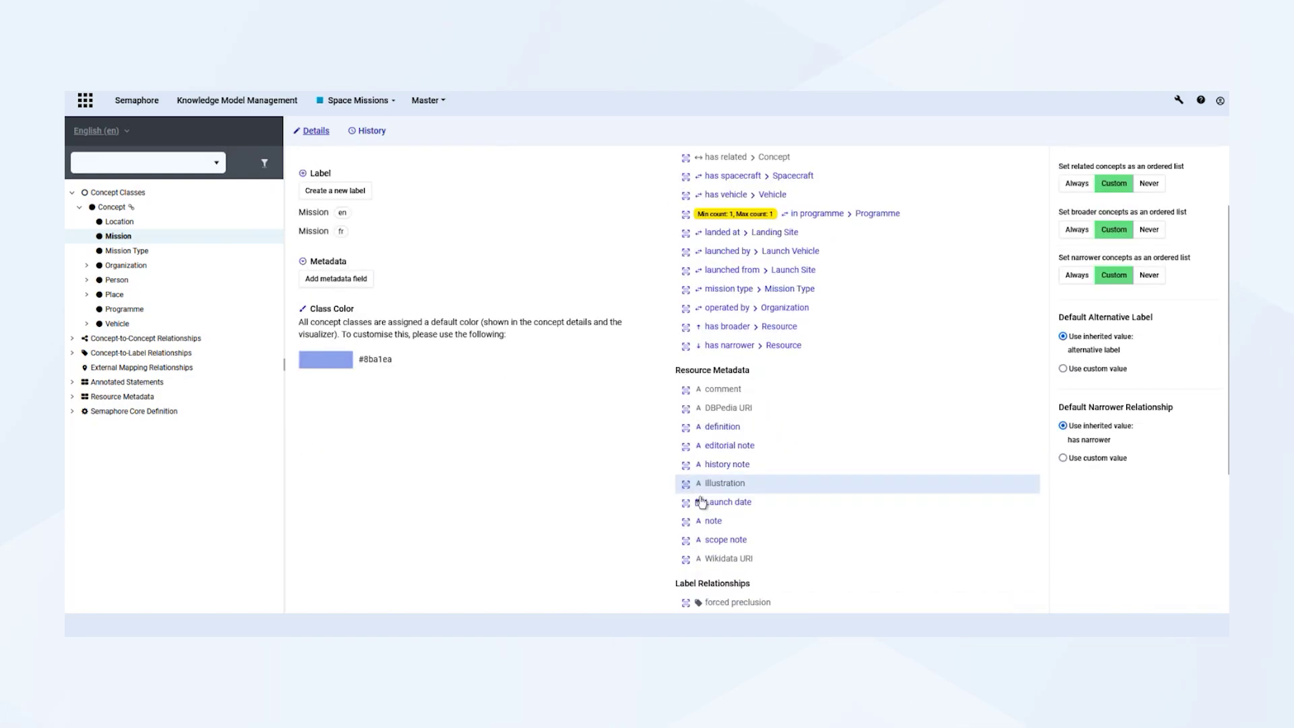
{"action": "left_click", "coordinate": [687, 345]}
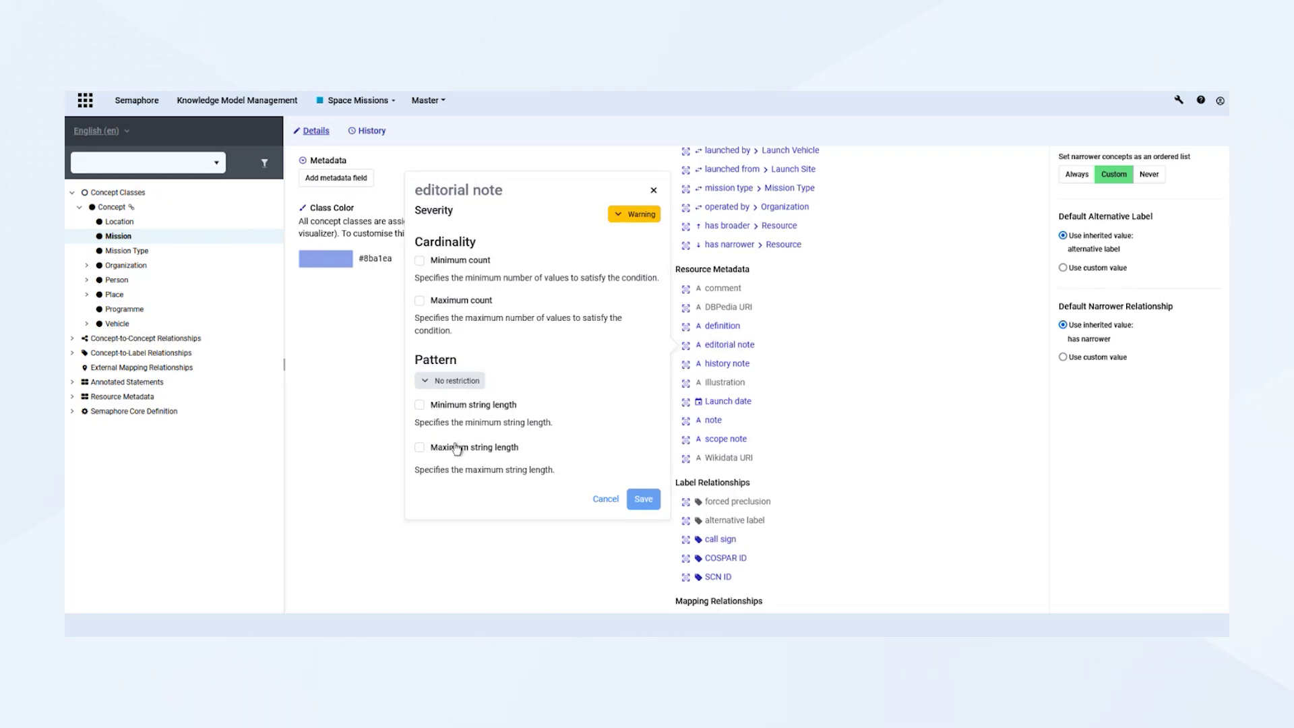
{"action": "left_click", "coordinate": [462, 383]}
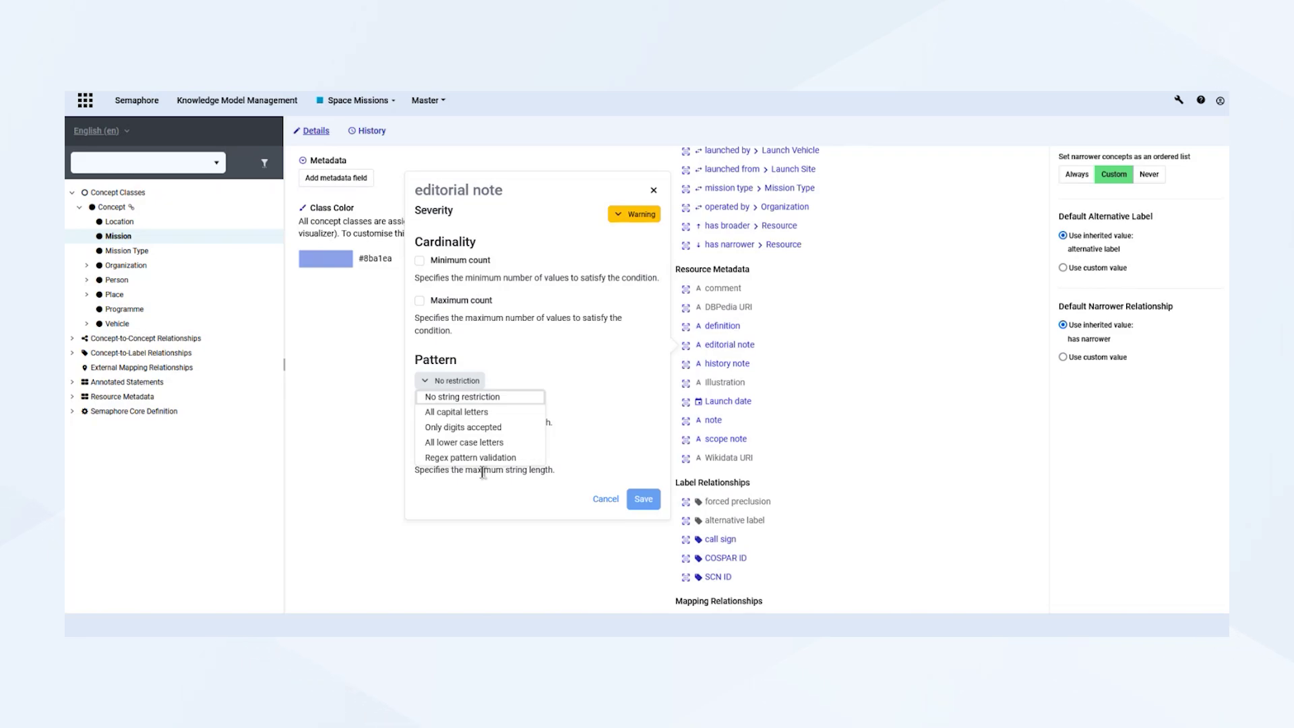
{"action": "left_click", "coordinate": [636, 215]}
{"action": "left_click", "coordinate": [636, 214]}
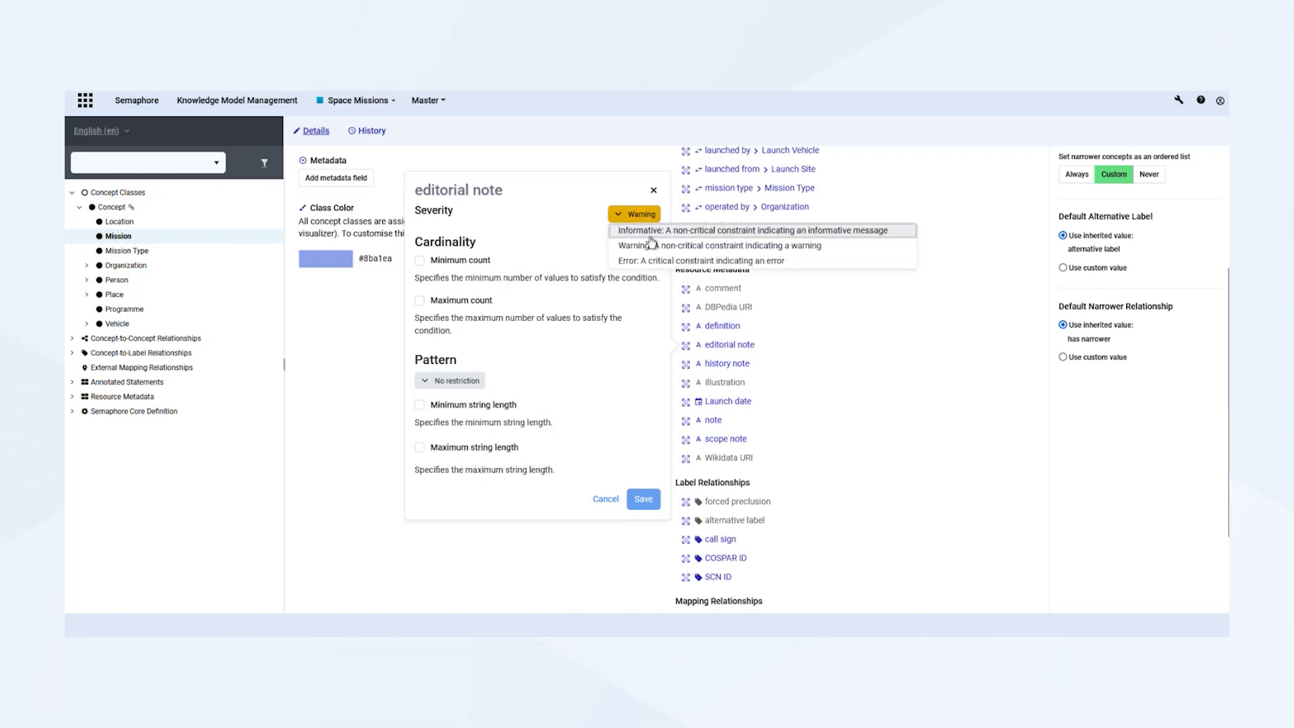
{"action": "left_click", "coordinate": [657, 263]}
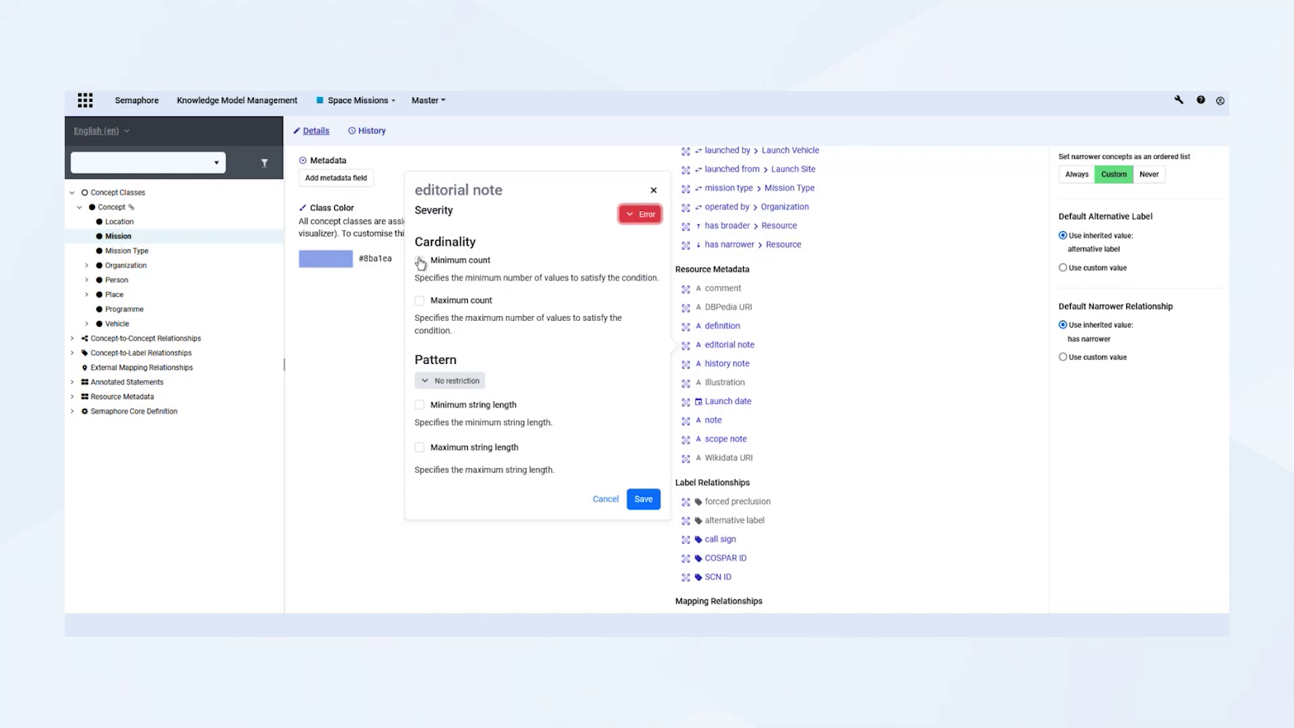
{"action": "left_click", "coordinate": [609, 500]}
{"action": "left_click", "coordinate": [687, 560]}
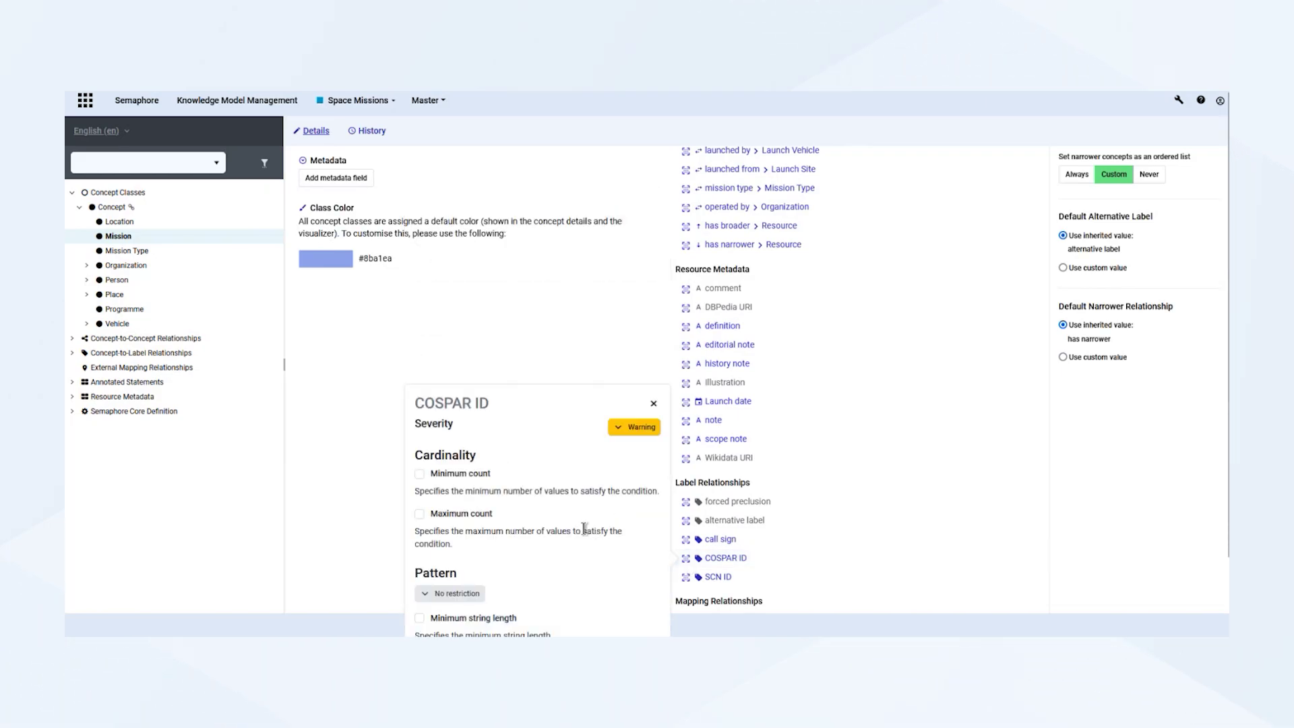
{"action": "scroll", "coordinate": [536, 527], "scroll_direction": "down", "scroll_amount": 2}
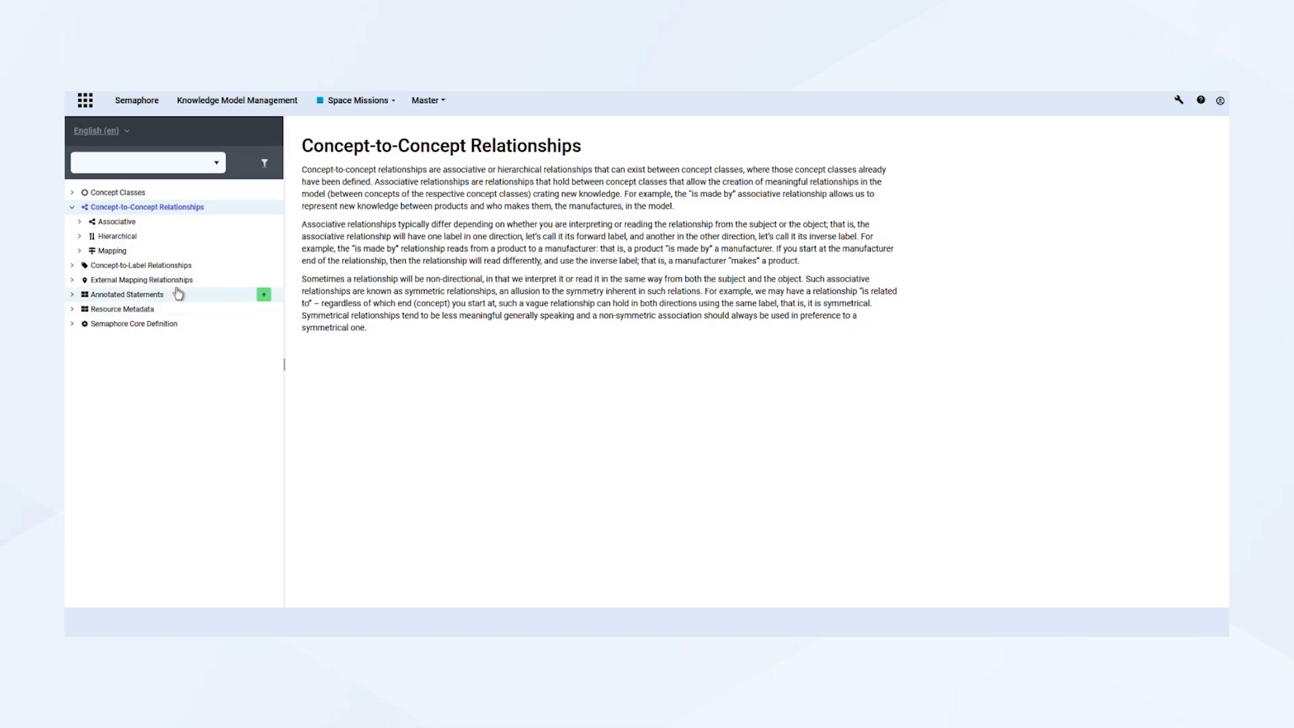
Inspect the has close match mapping relationship and list the model's external mapping relationships.
{"action": "left_click", "coordinate": [80, 252]}
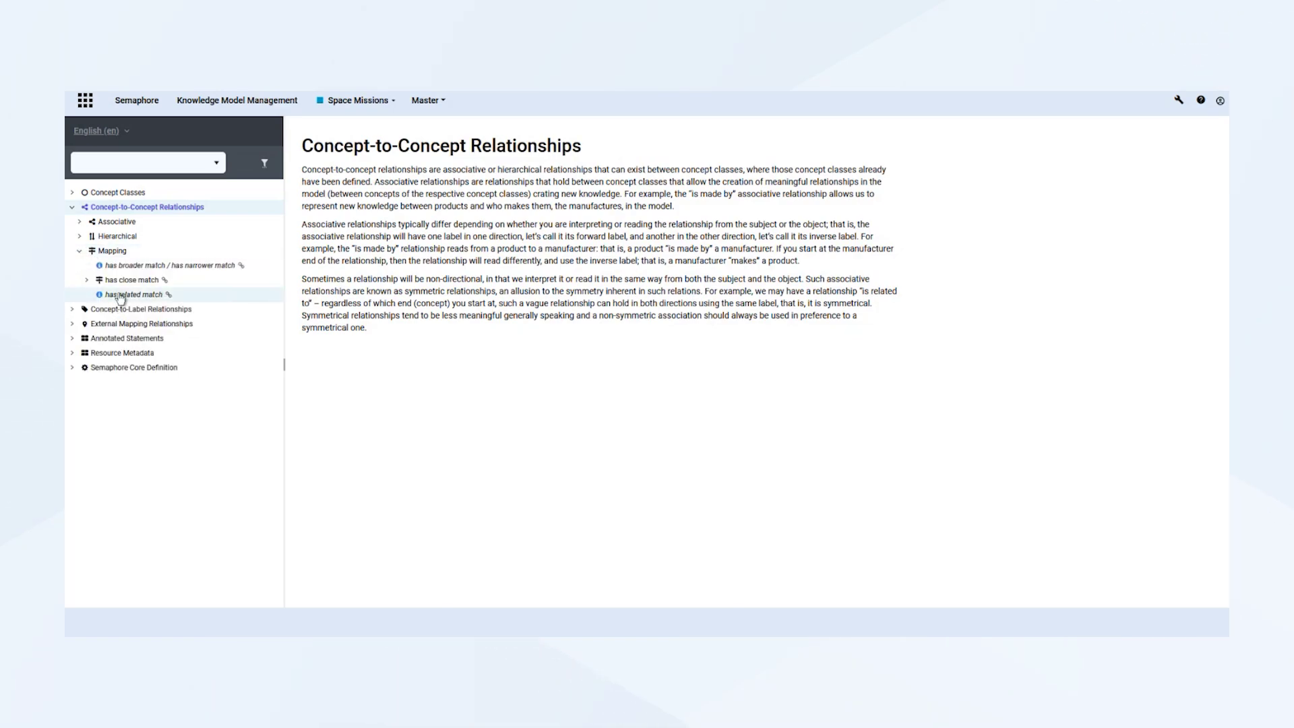
{"action": "left_click", "coordinate": [132, 281]}
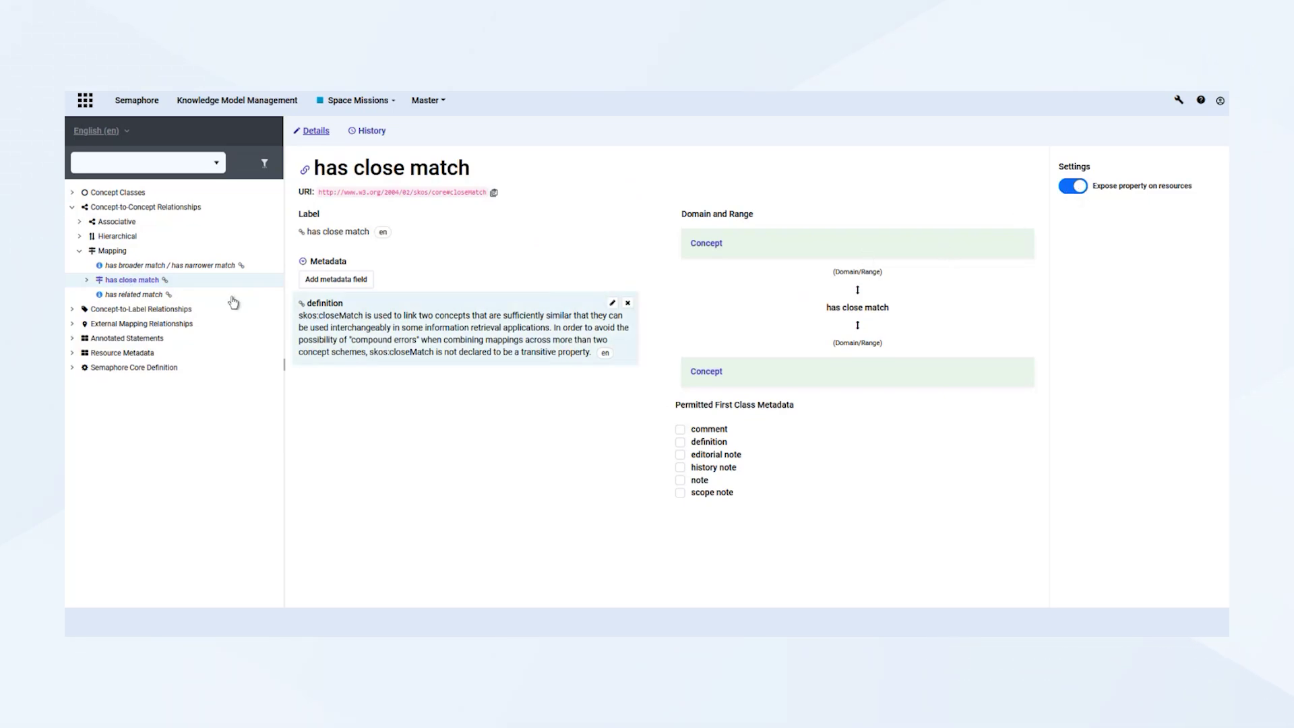
{"action": "left_click", "coordinate": [73, 324]}
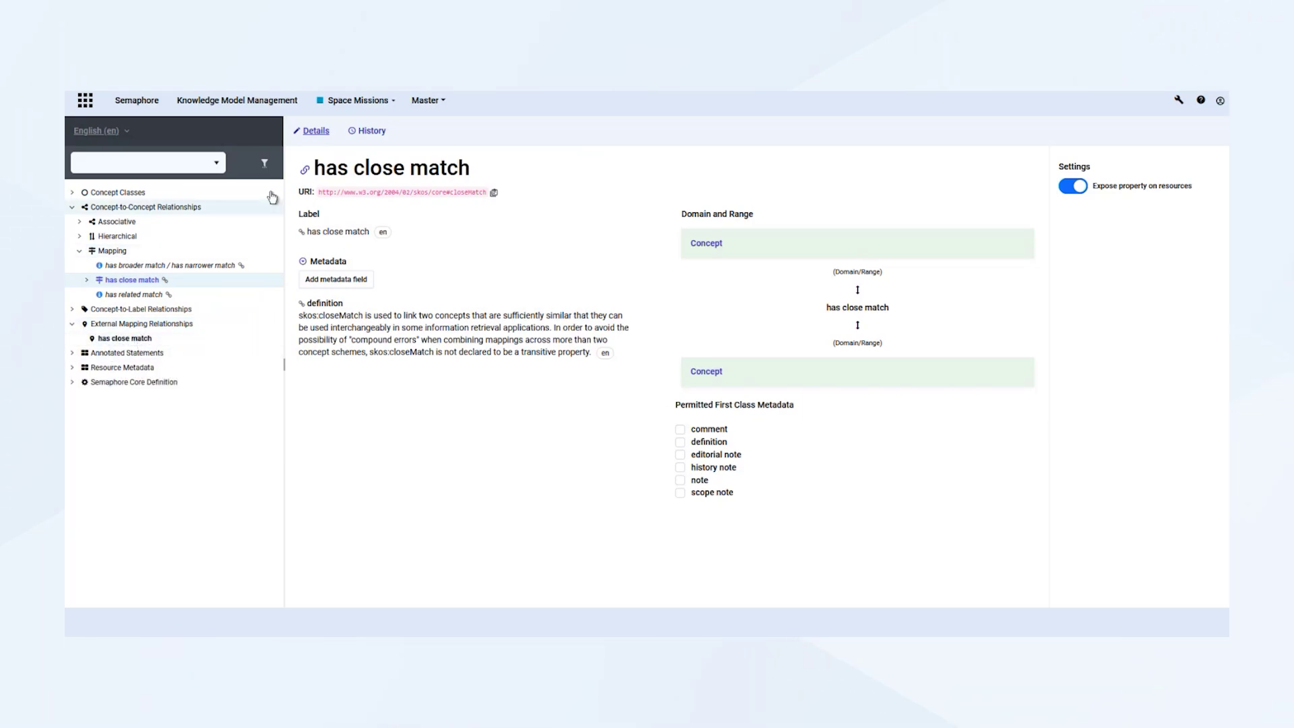
Open the Palus Somni concept under Points of Interest in the Places concept scheme.
{"action": "left_click", "coordinate": [431, 108]}
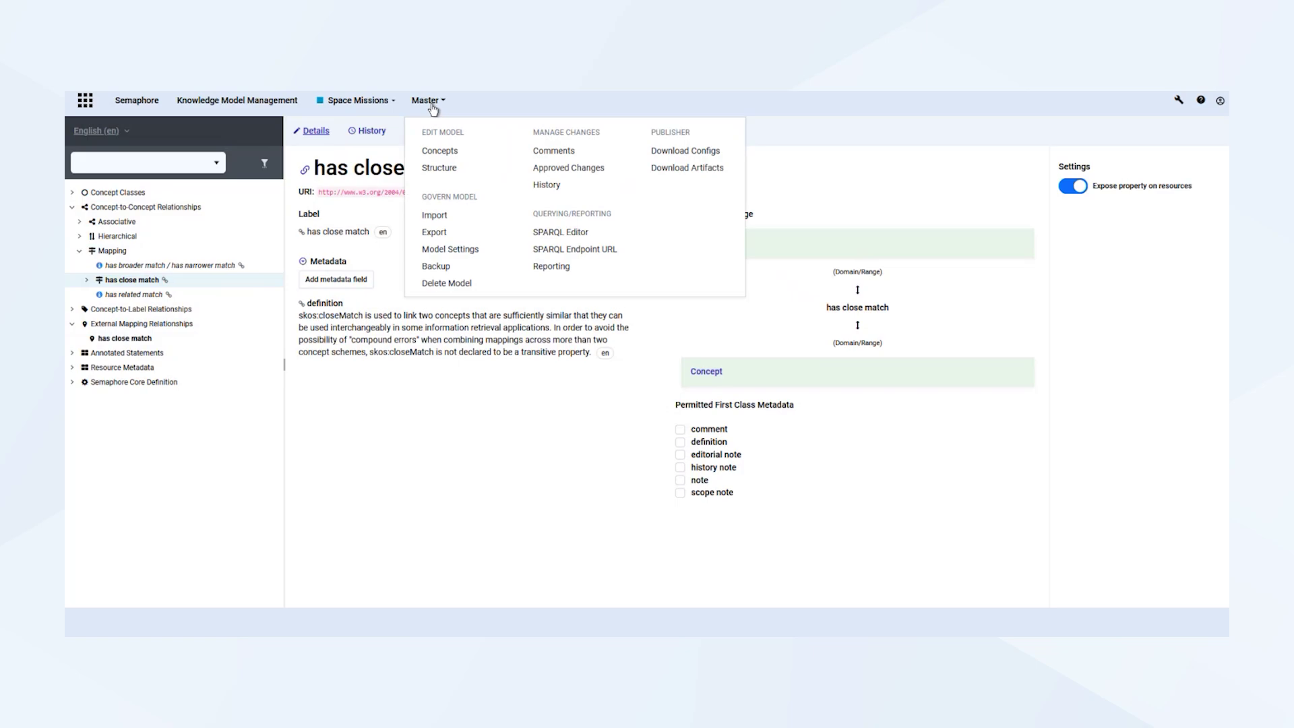
{"action": "left_click", "coordinate": [439, 151]}
{"action": "left_click", "coordinate": [80, 219]}
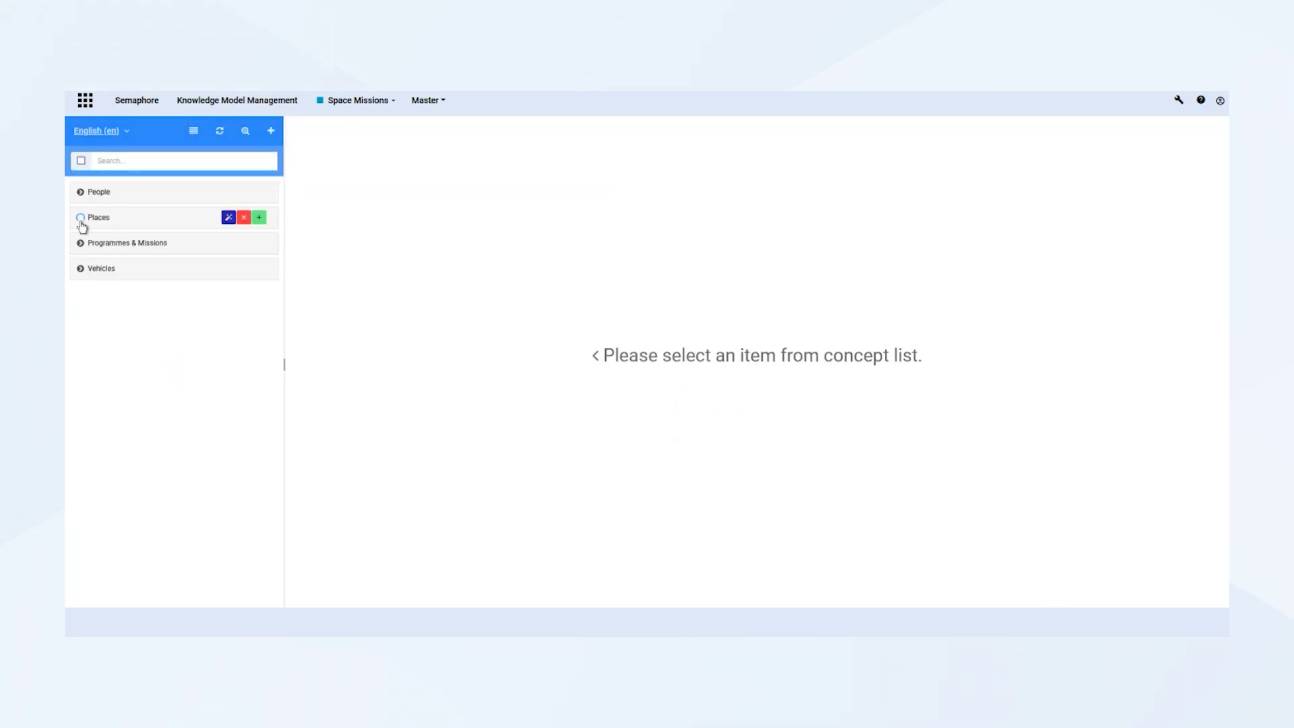
{"action": "left_click", "coordinate": [80, 240]}
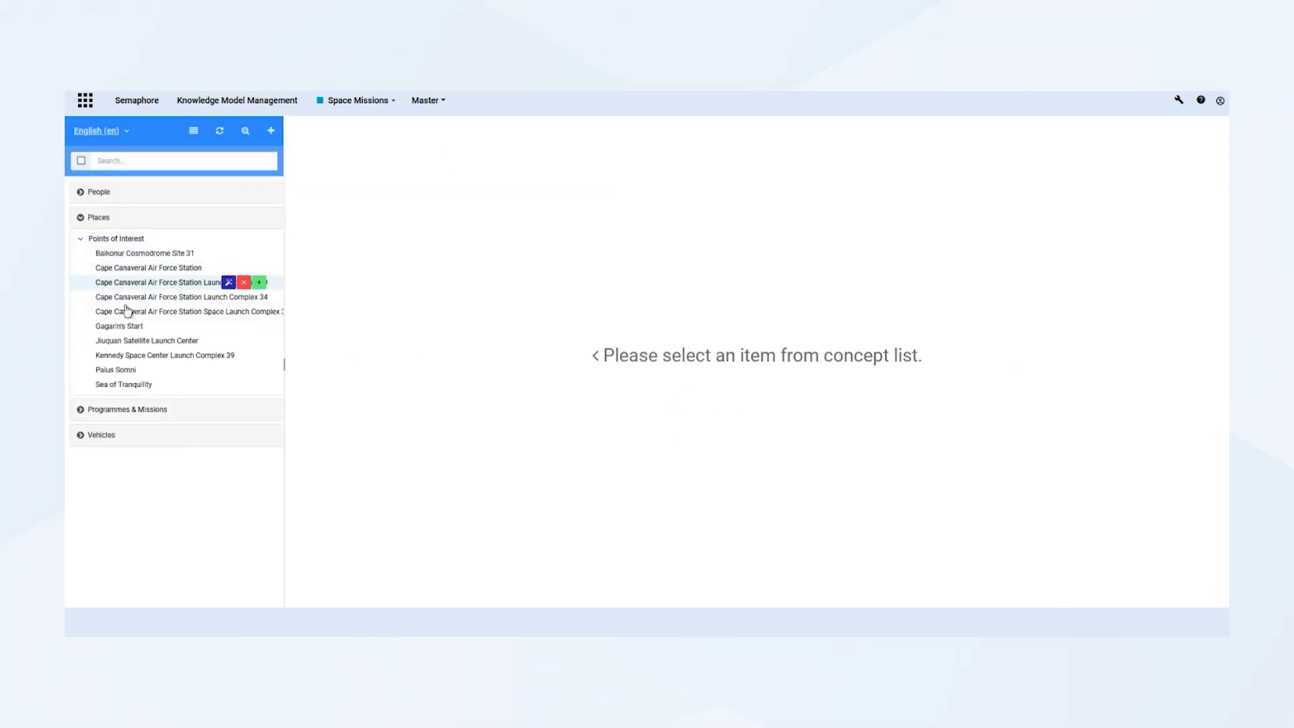
{"action": "left_click", "coordinate": [123, 370]}
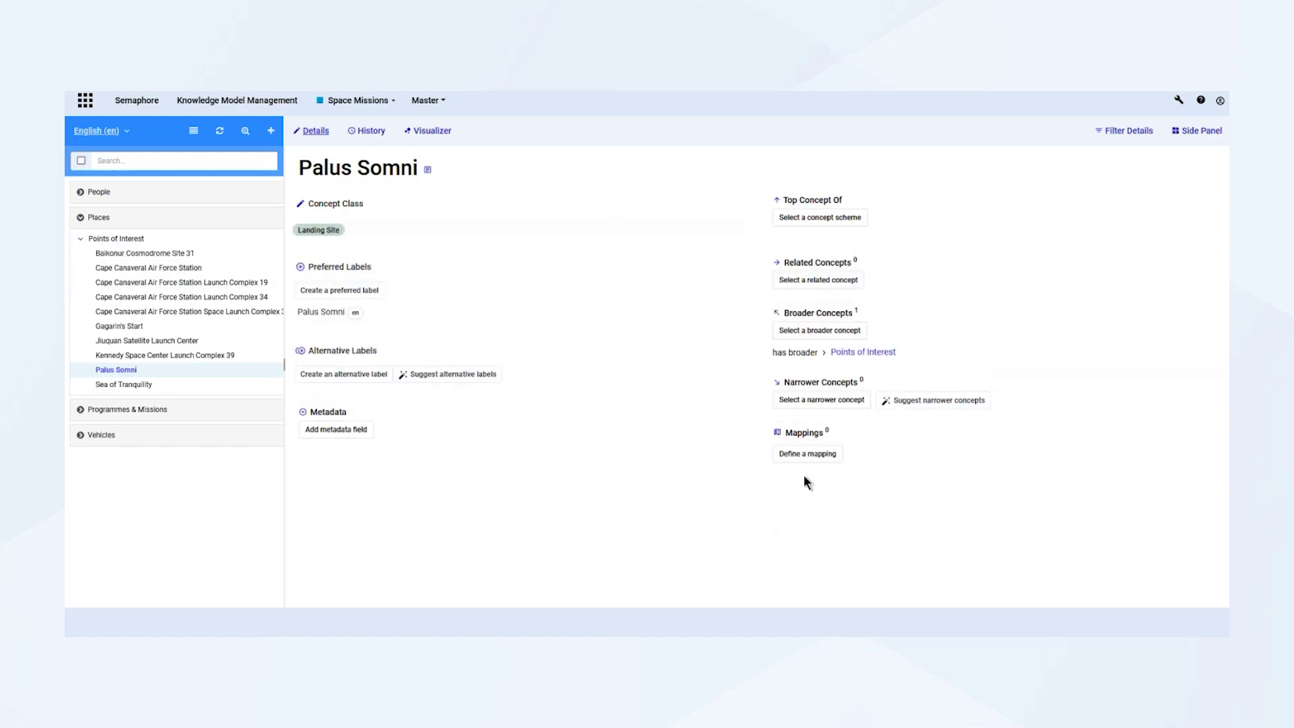
{"action": "left_click", "coordinate": [822, 456]}
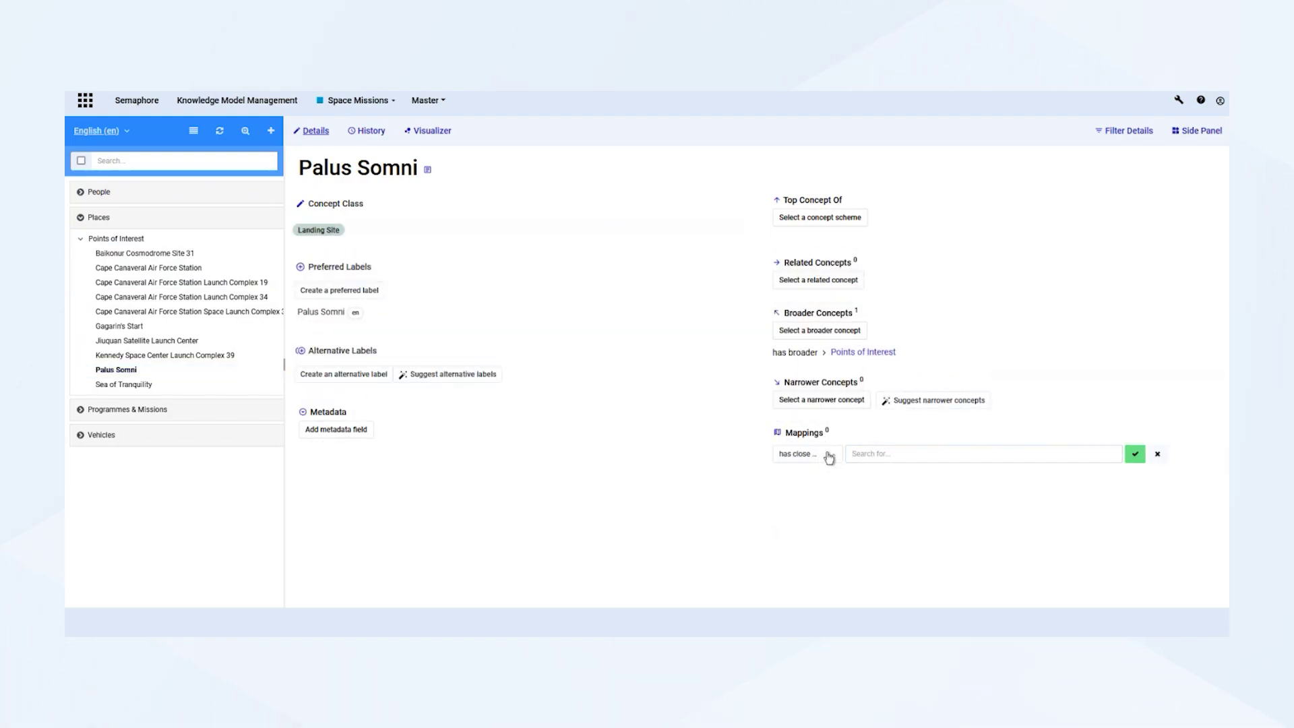
{"action": "left_click", "coordinate": [828, 454]}
{"action": "left_click", "coordinate": [818, 502]}
{"action": "left_click", "coordinate": [910, 453]}
{"action": "type", "text": "http"}
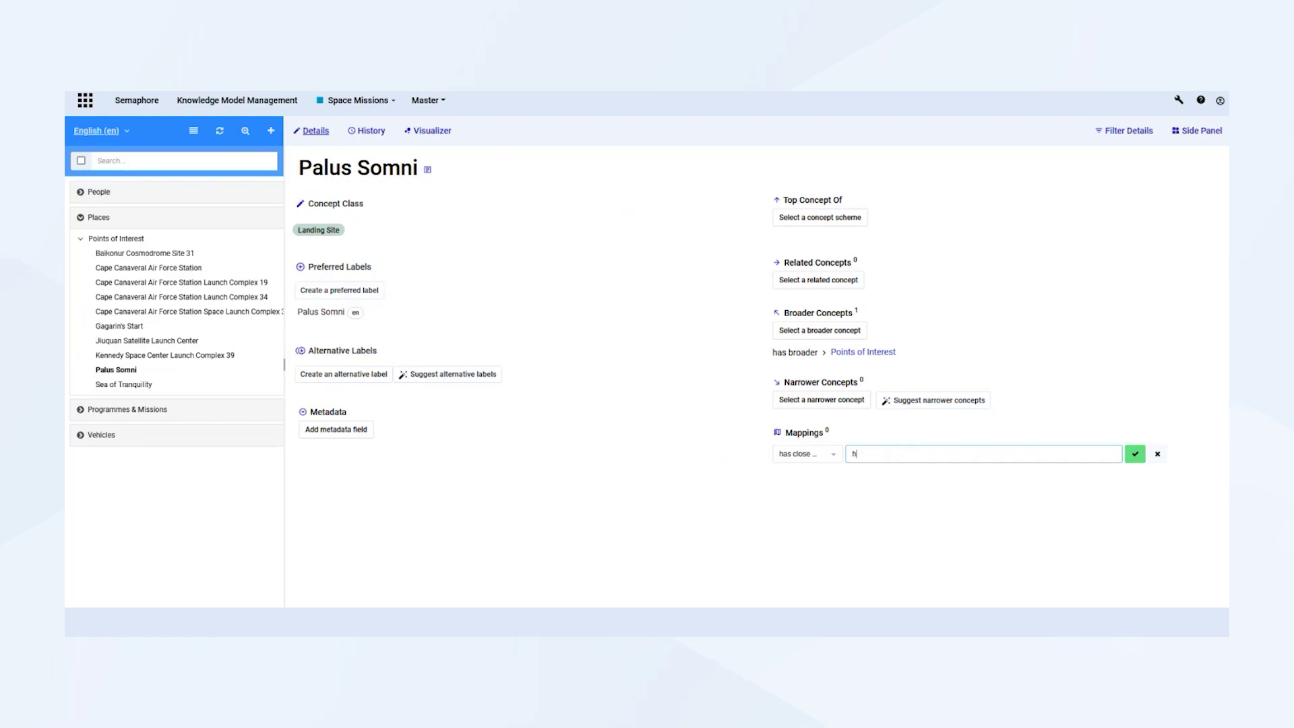
{"action": "type", "text": "://nasa/com/Palus"}
{"action": "left_click", "coordinate": [1135, 456]}
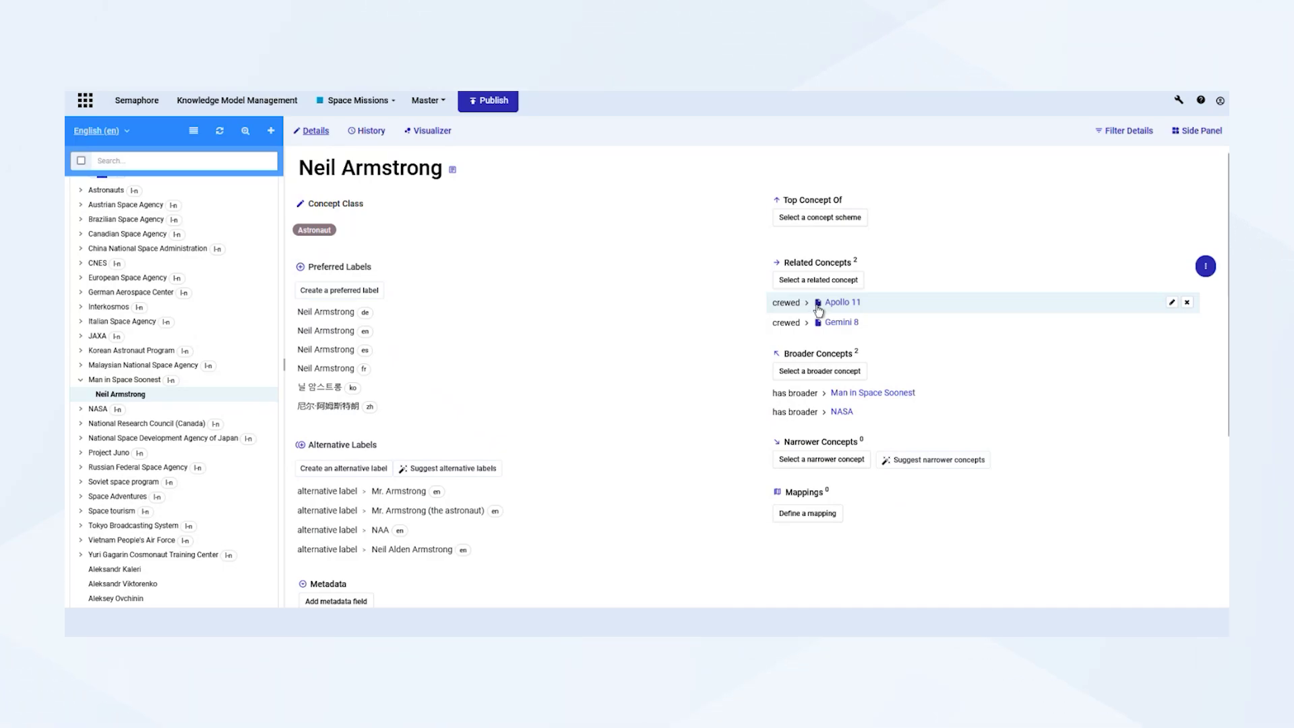
View the relationship metadata of Neil Armstrong's crewed relationships to Apollo 11 and Gemini 8.
{"action": "left_click", "coordinate": [818, 307]}
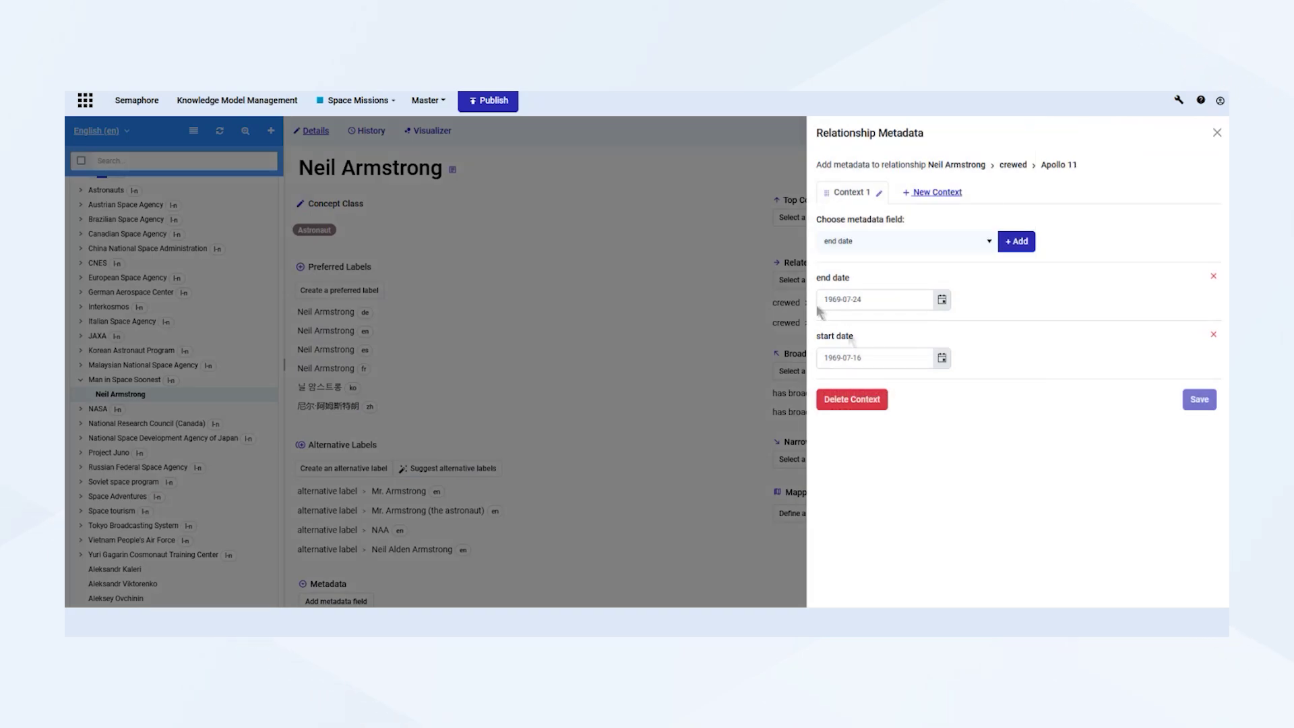
{"action": "left_click", "coordinate": [1218, 137]}
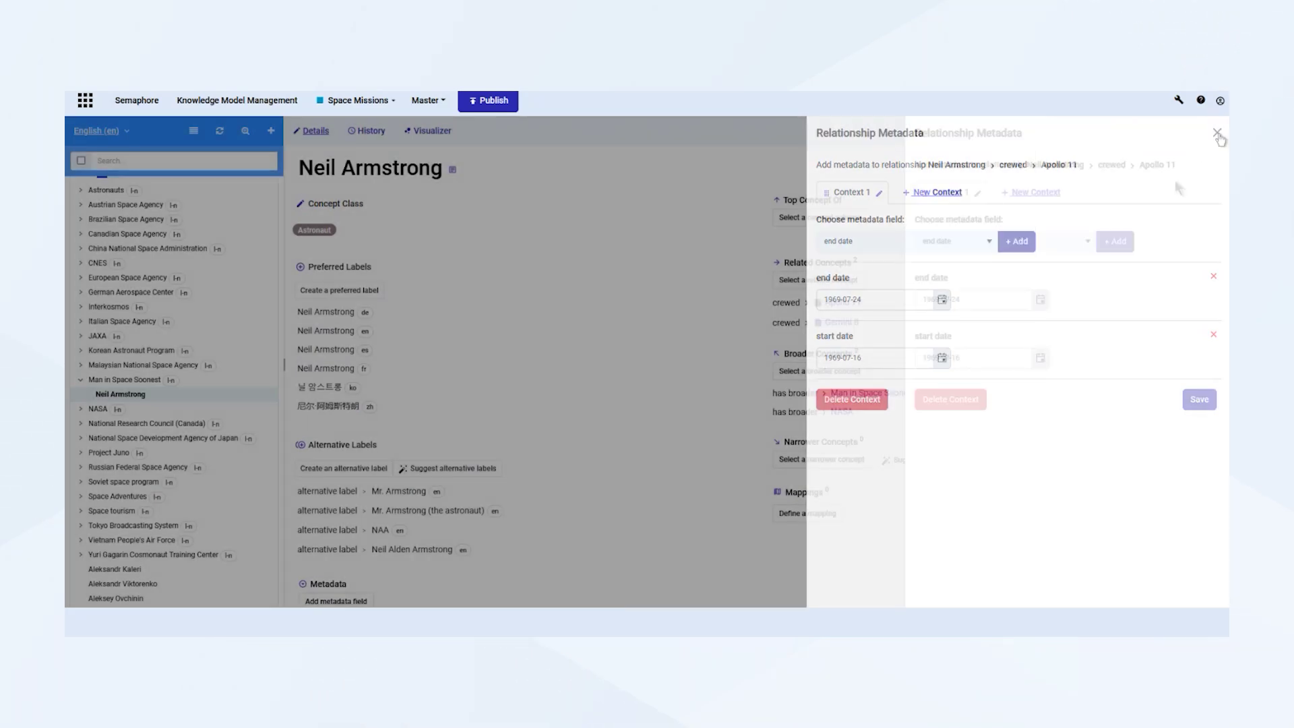
{"action": "left_click", "coordinate": [818, 322]}
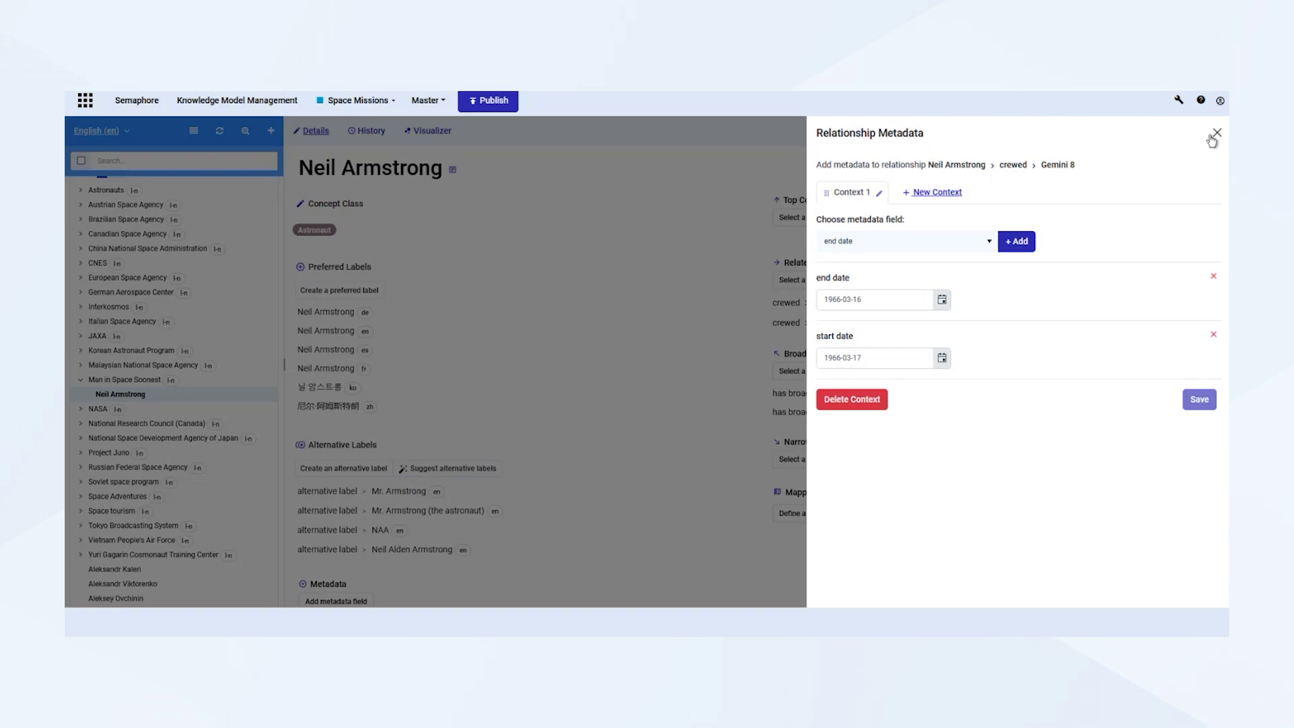
{"action": "left_click", "coordinate": [1217, 134]}
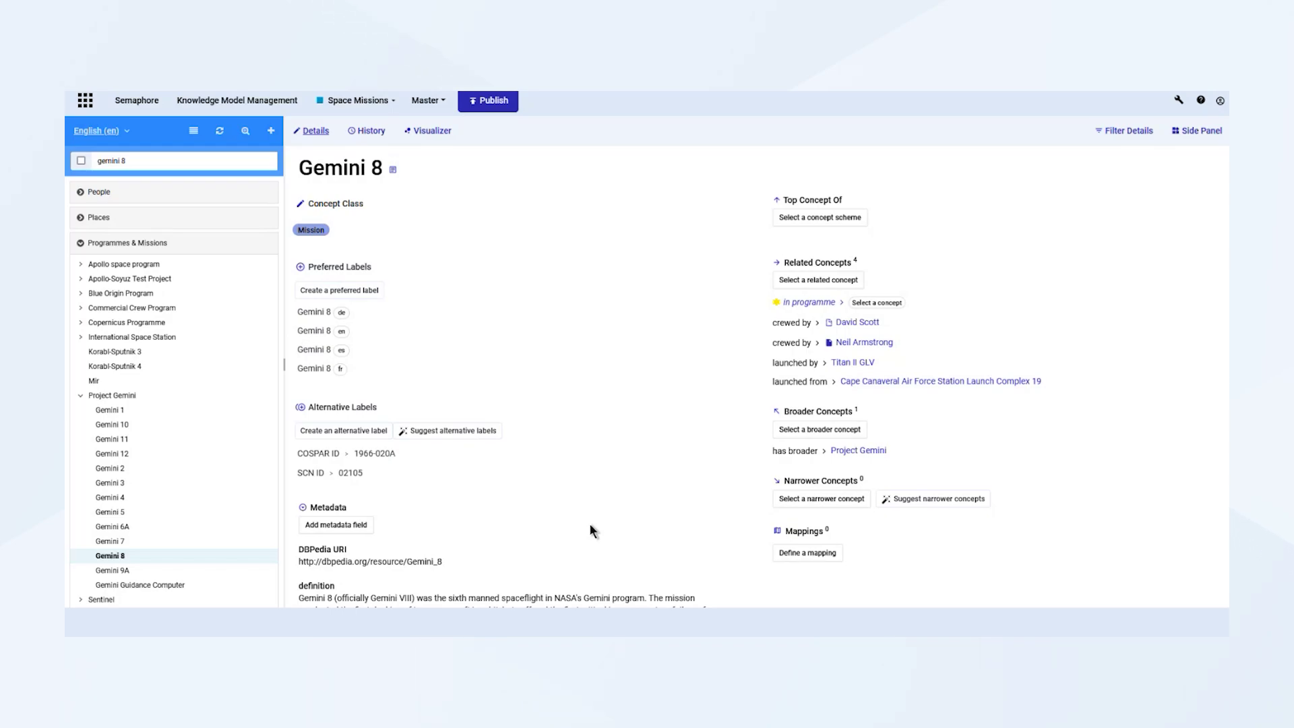
Review the Classification and SES / Concepts Retrieval label settings of Gemini 8's COSPAR ID label without changing them.
{"action": "mouse_move", "coordinate": [443, 461]}
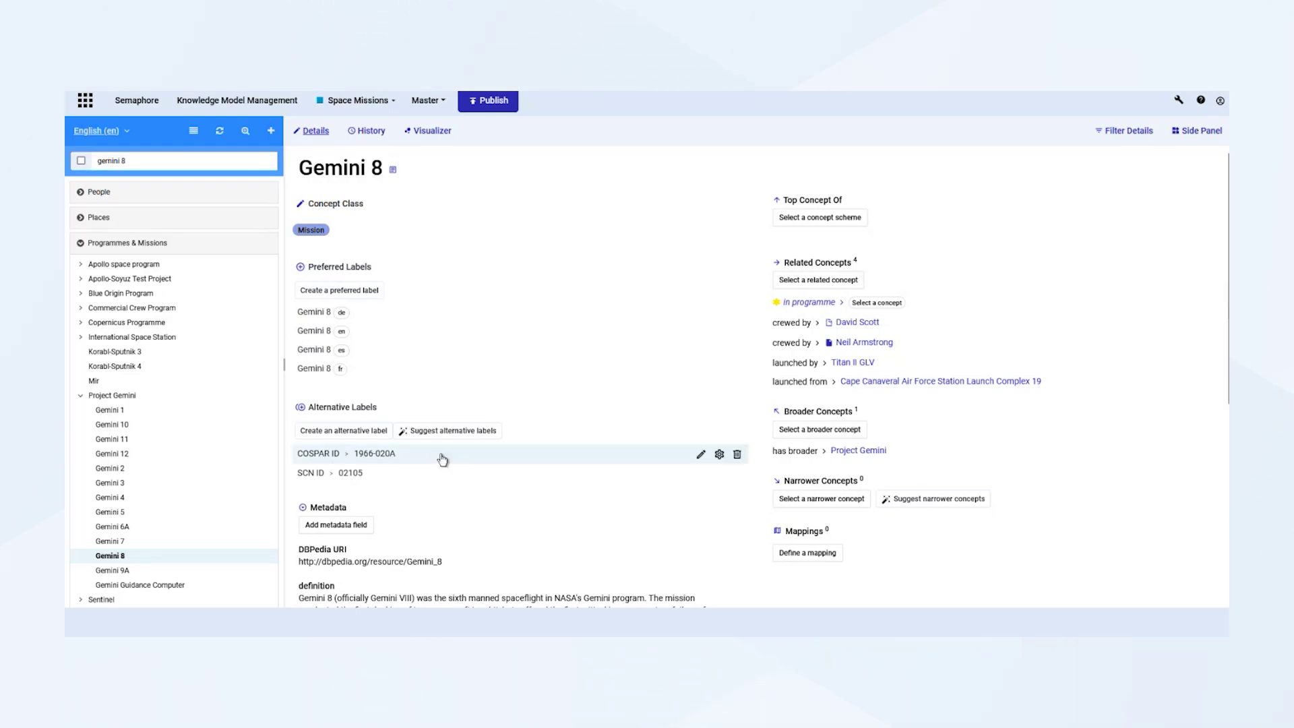
{"action": "left_click", "coordinate": [719, 454]}
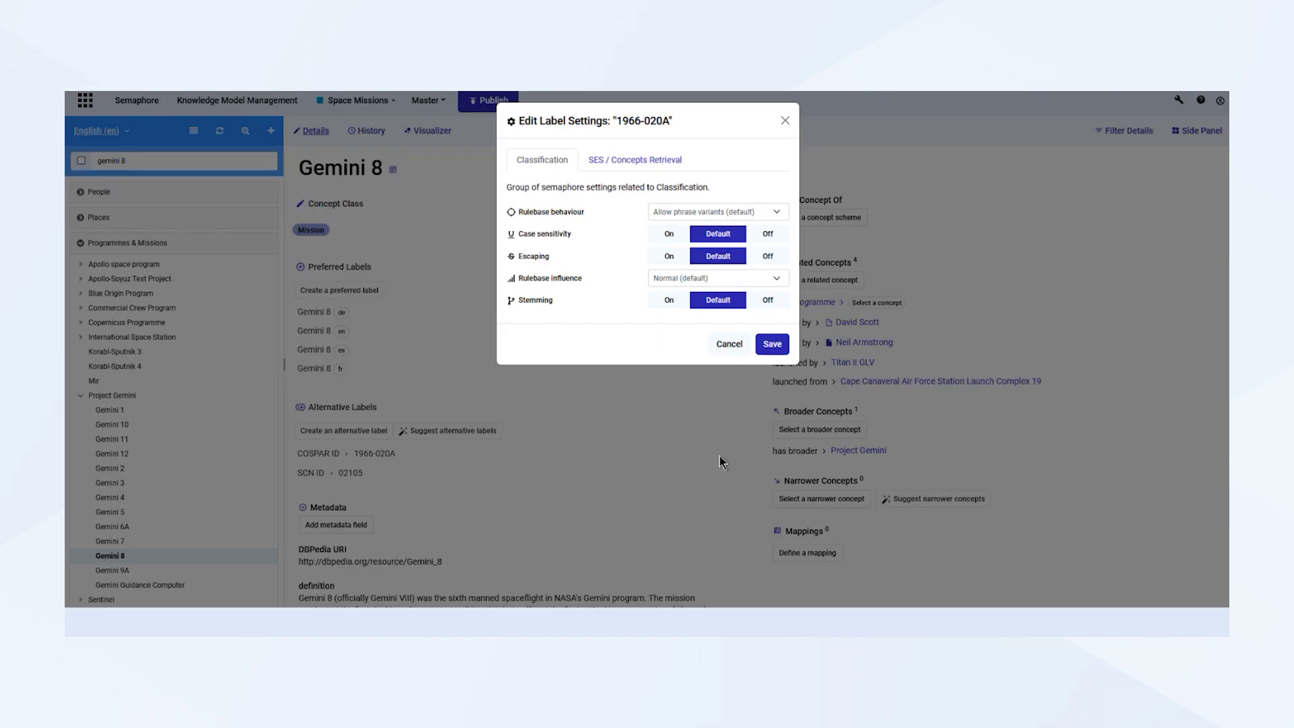
{"action": "left_click", "coordinate": [661, 161]}
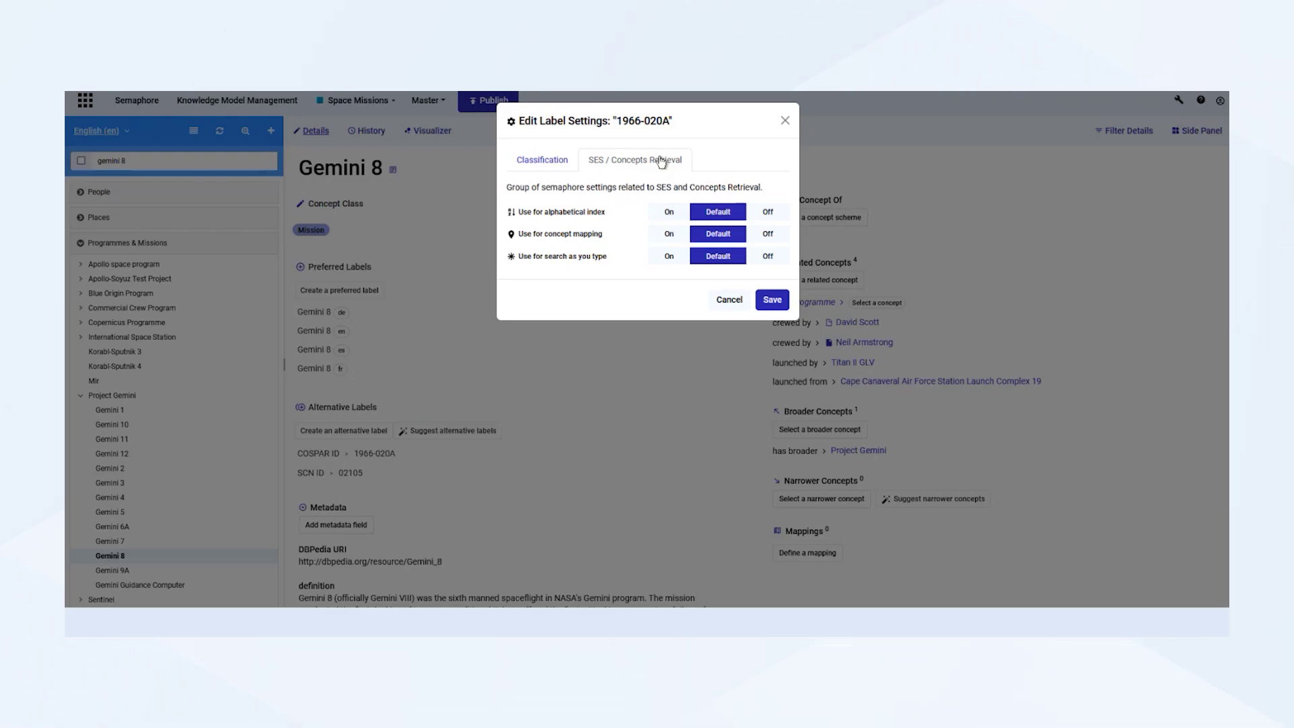
{"action": "left_click", "coordinate": [545, 162]}
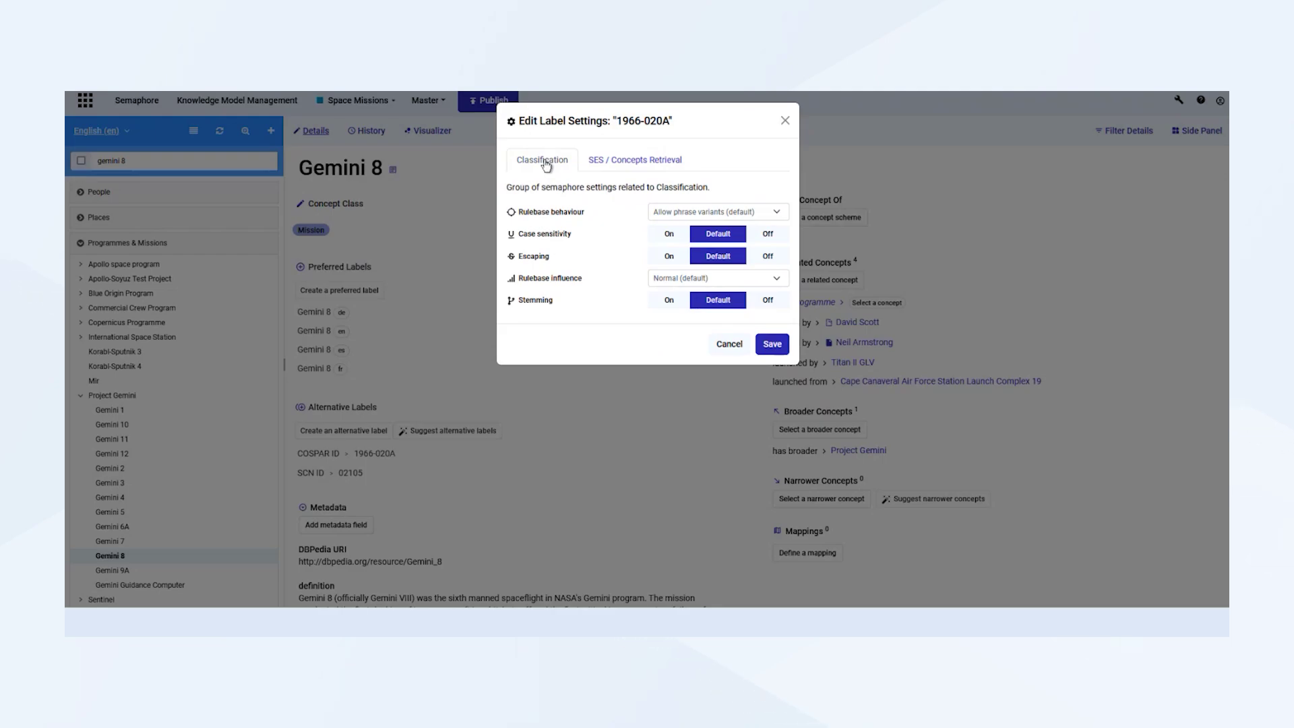
{"action": "left_click", "coordinate": [637, 165]}
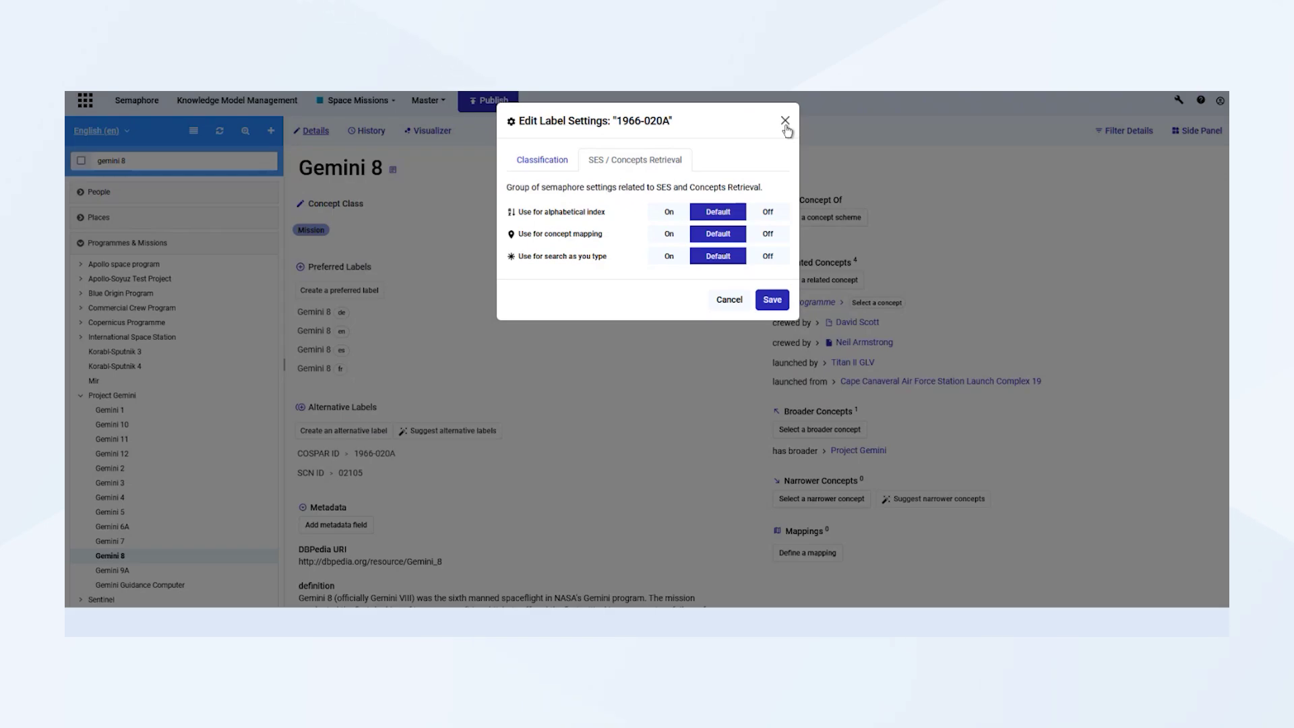
{"action": "left_click", "coordinate": [729, 299]}
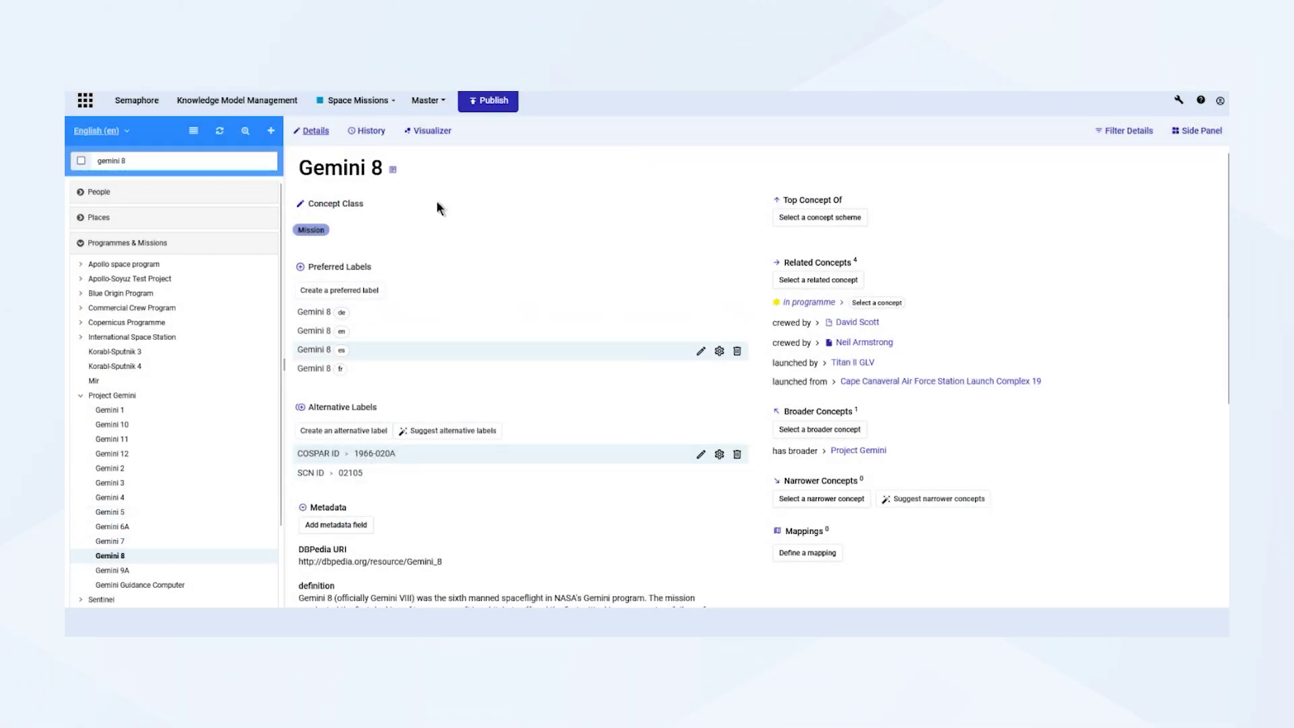
Open the COSPAR ID alternative label relationship in the model structure's Concept-to-Label Relationships.
{"action": "left_click", "coordinate": [440, 103]}
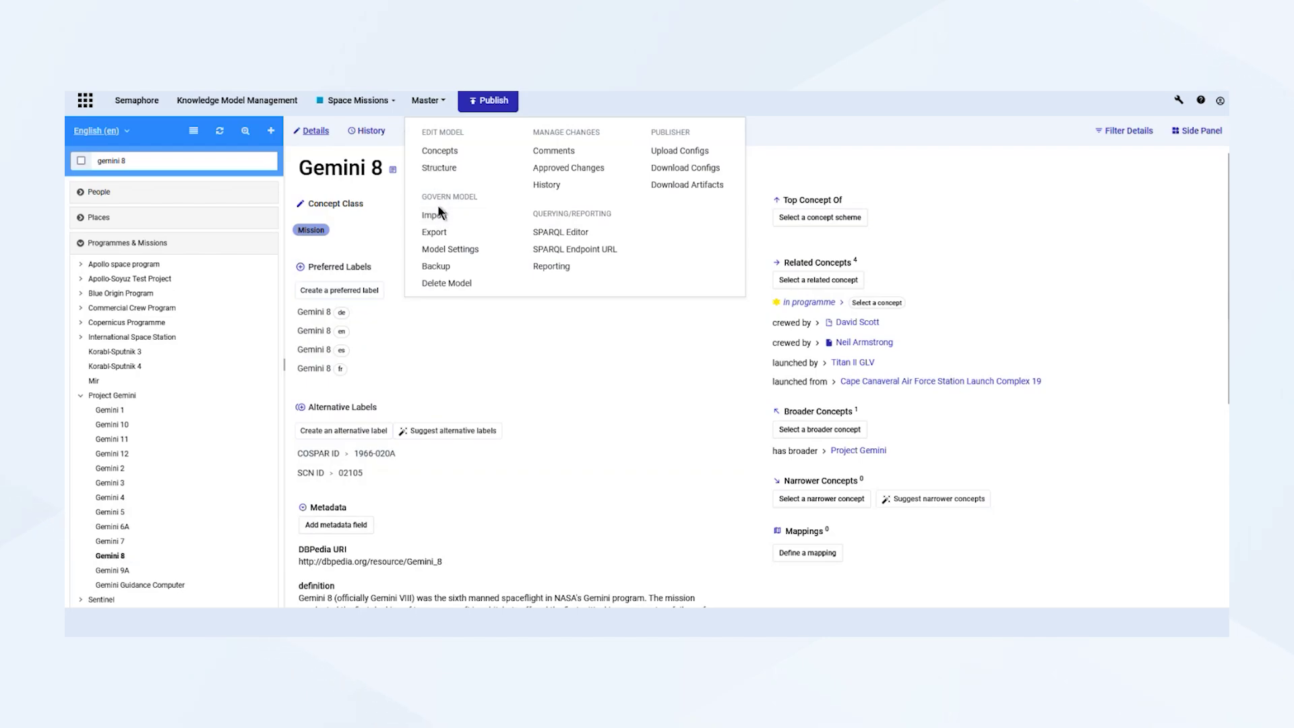
{"action": "left_click", "coordinate": [453, 165]}
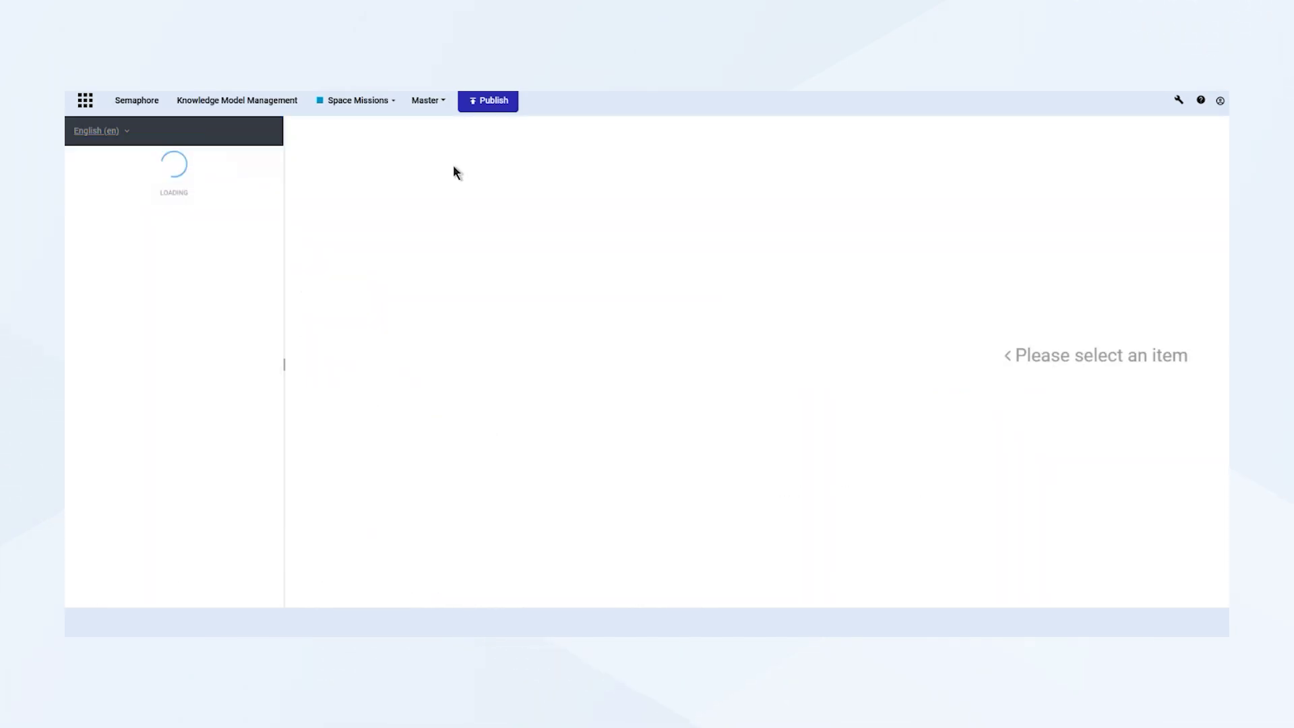
{"action": "left_click", "coordinate": [73, 222]}
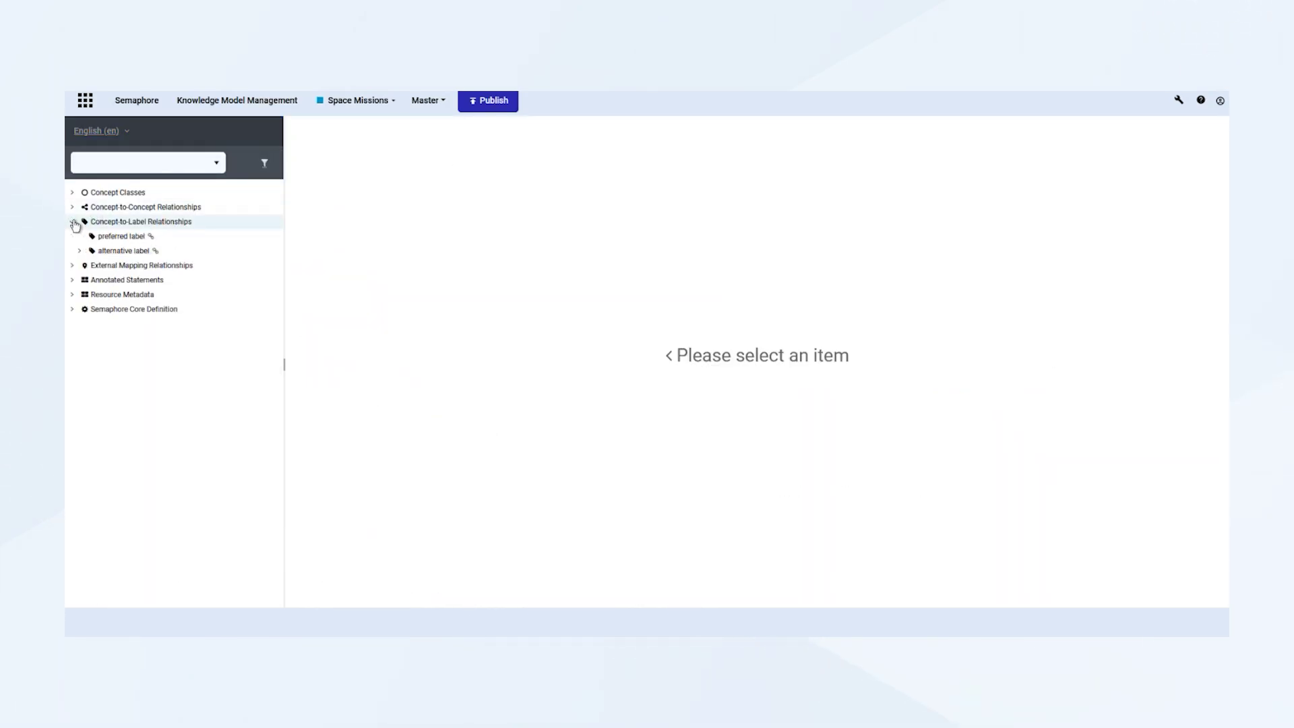
{"action": "left_click", "coordinate": [79, 251]}
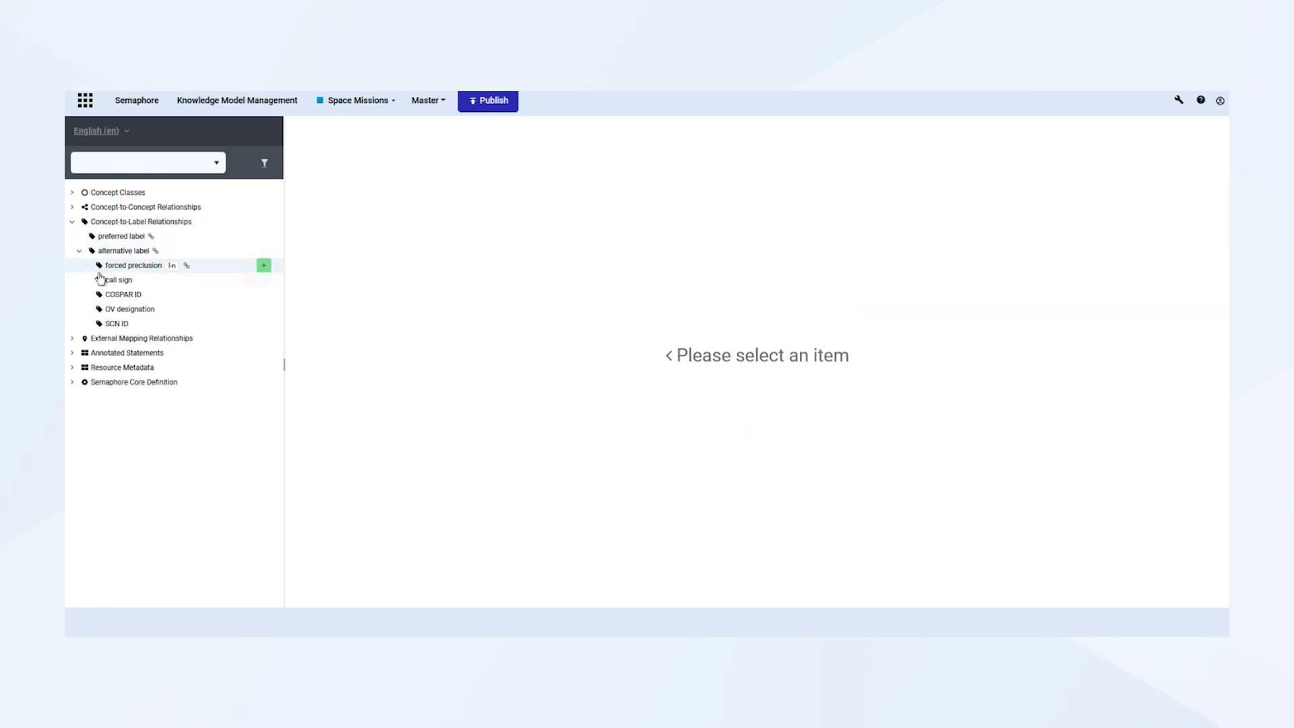
{"action": "left_click", "coordinate": [123, 294]}
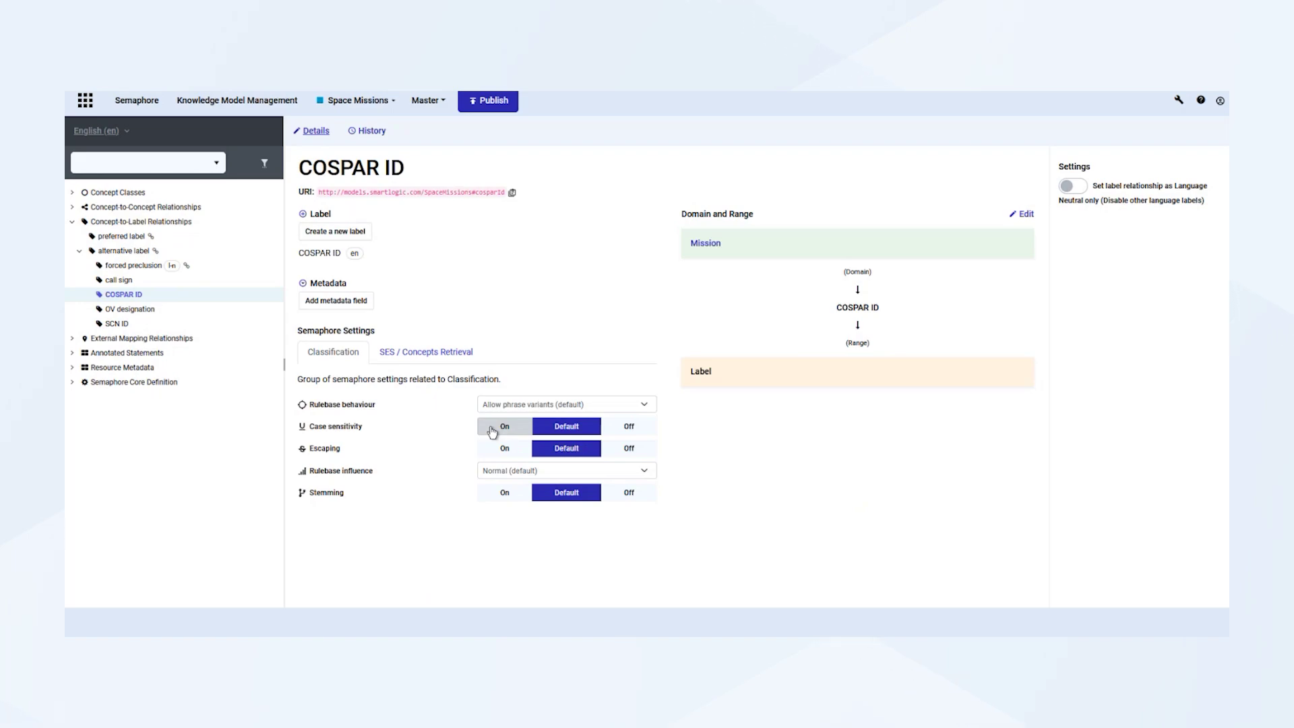
Set both case sensitivity and stemming to On in the COSPAR ID relationship's classification settings.
{"action": "mouse_move", "coordinate": [263, 370]}
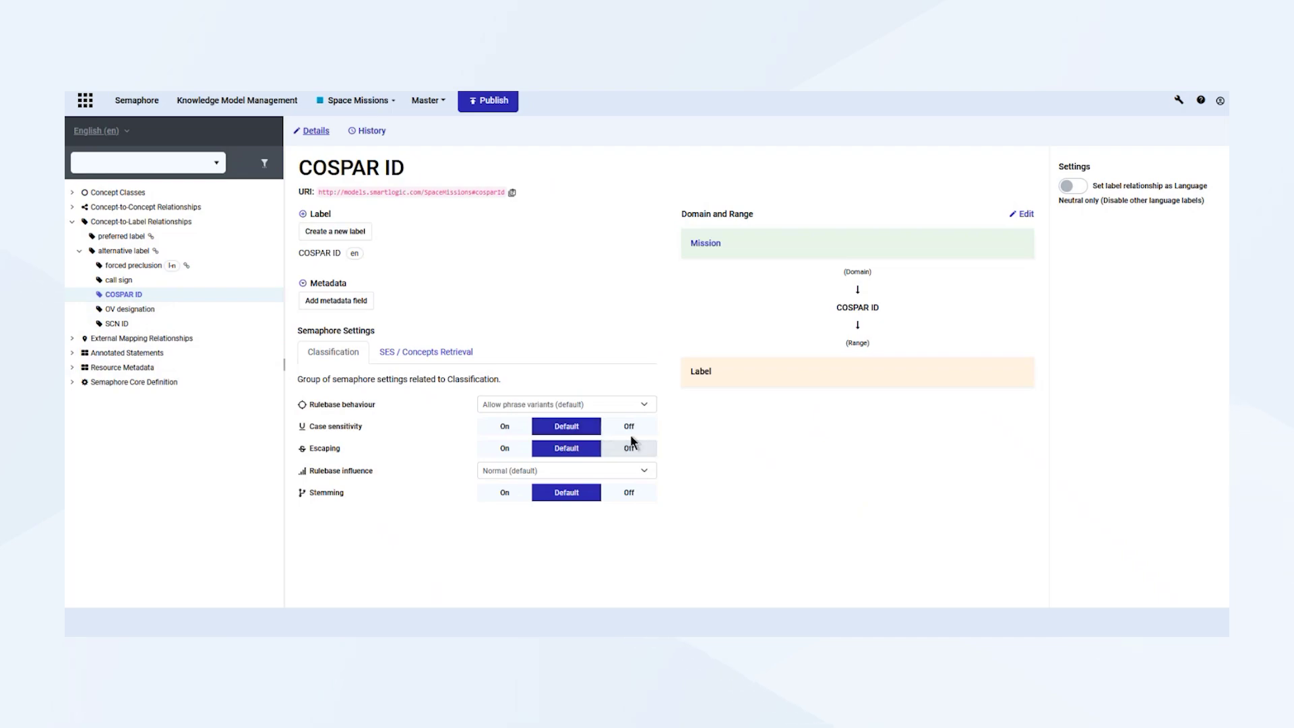
{"action": "left_click", "coordinate": [504, 427]}
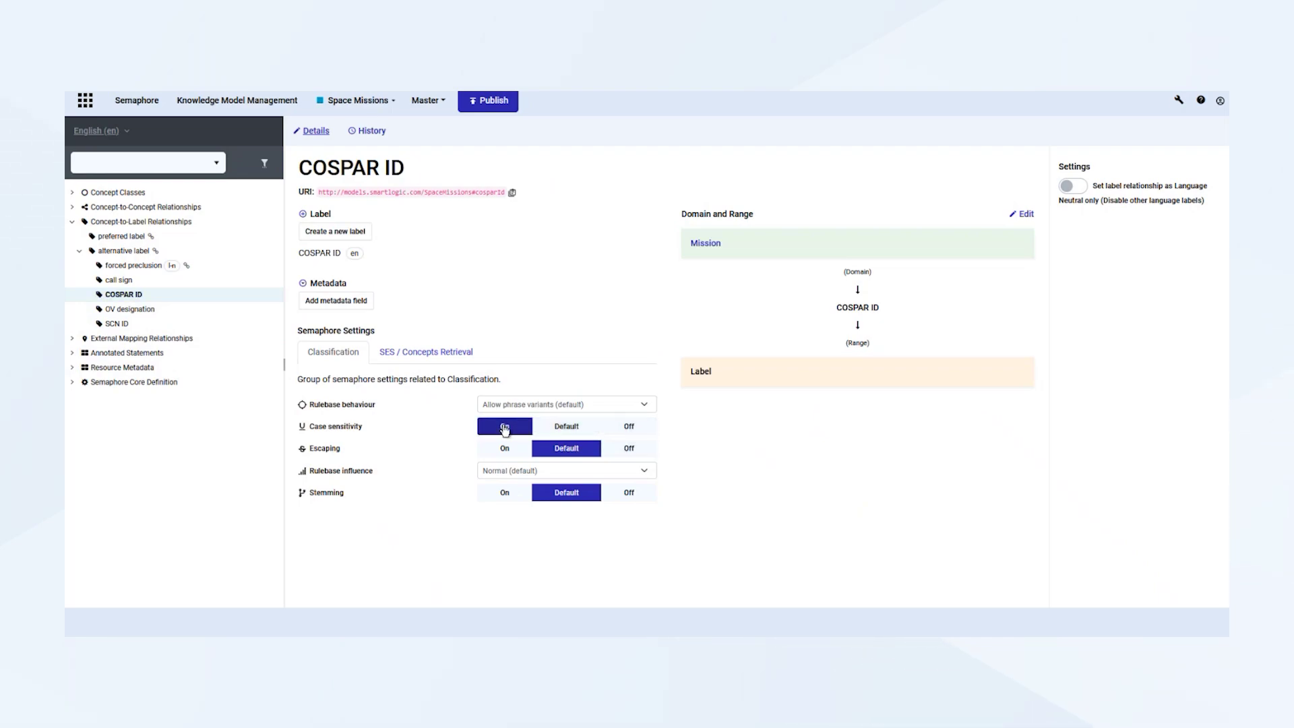
{"action": "left_click", "coordinate": [503, 494]}
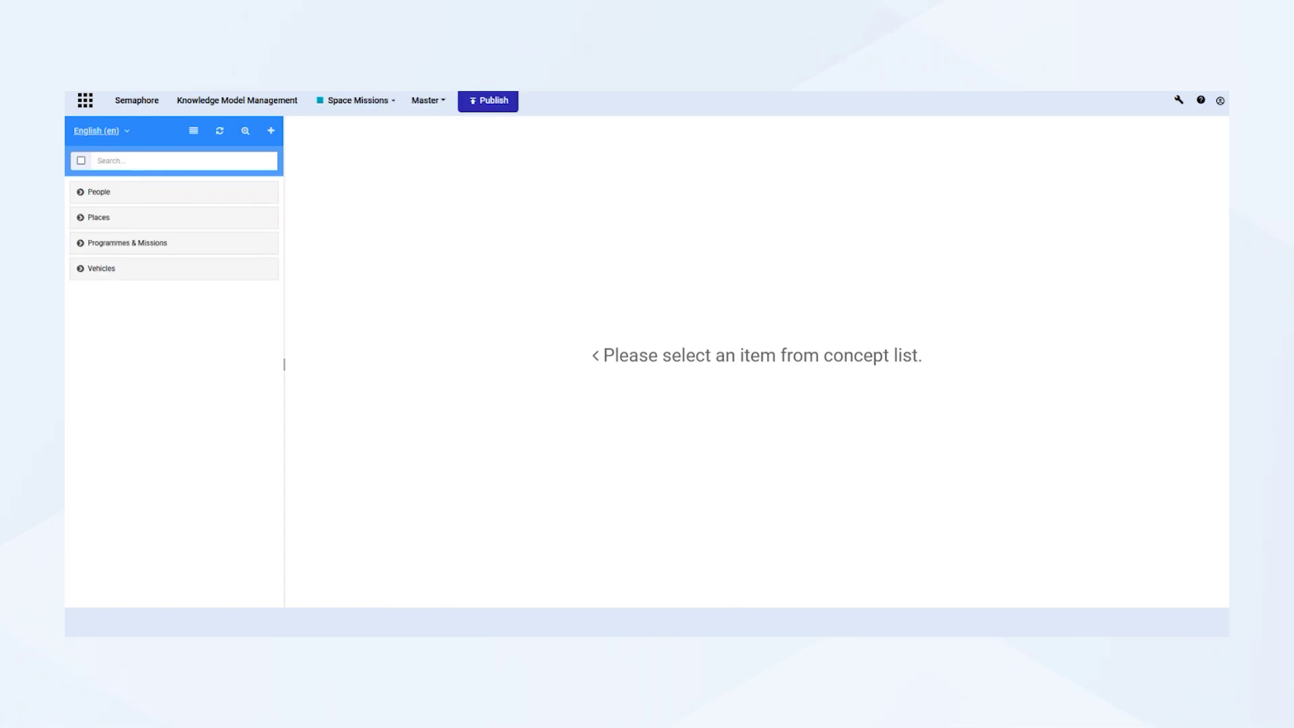
Export the Astronauts concept from the People scheme with its subtree to the Explorers concept scheme in the Famous People model.
{"action": "left_click", "coordinate": [80, 192]}
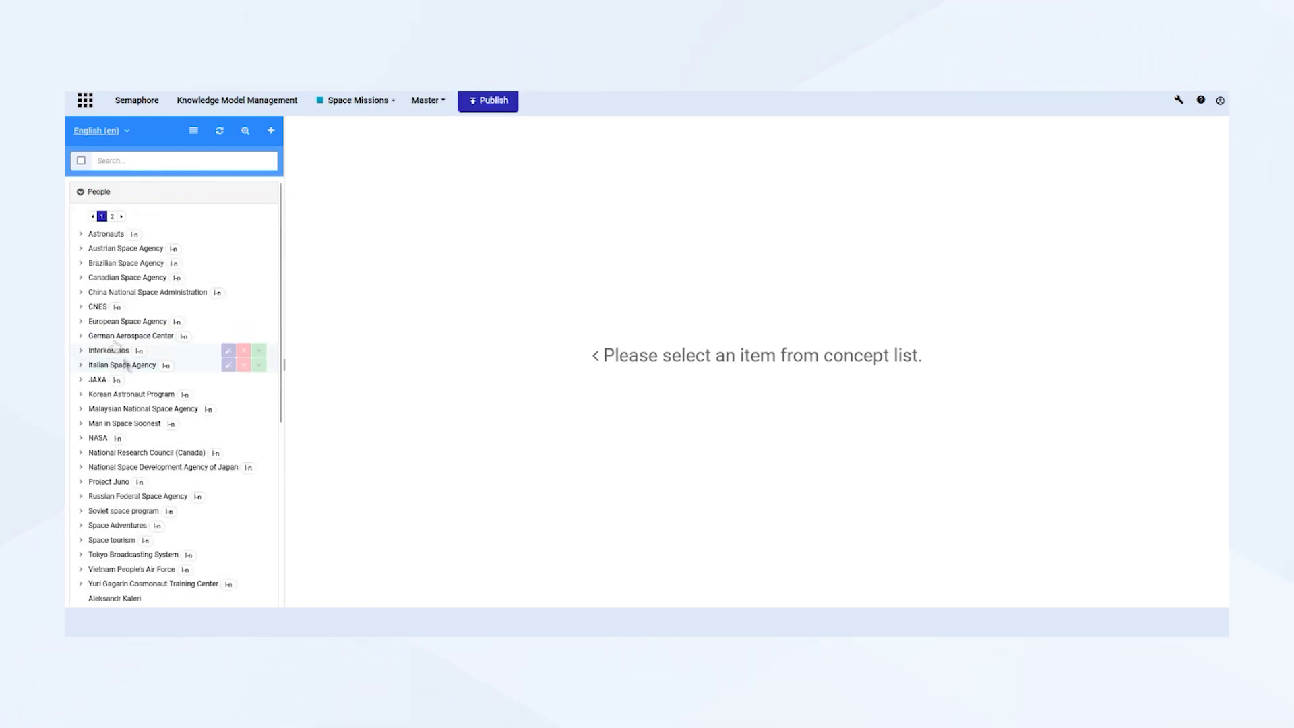
{"action": "right_click", "coordinate": [101, 238]}
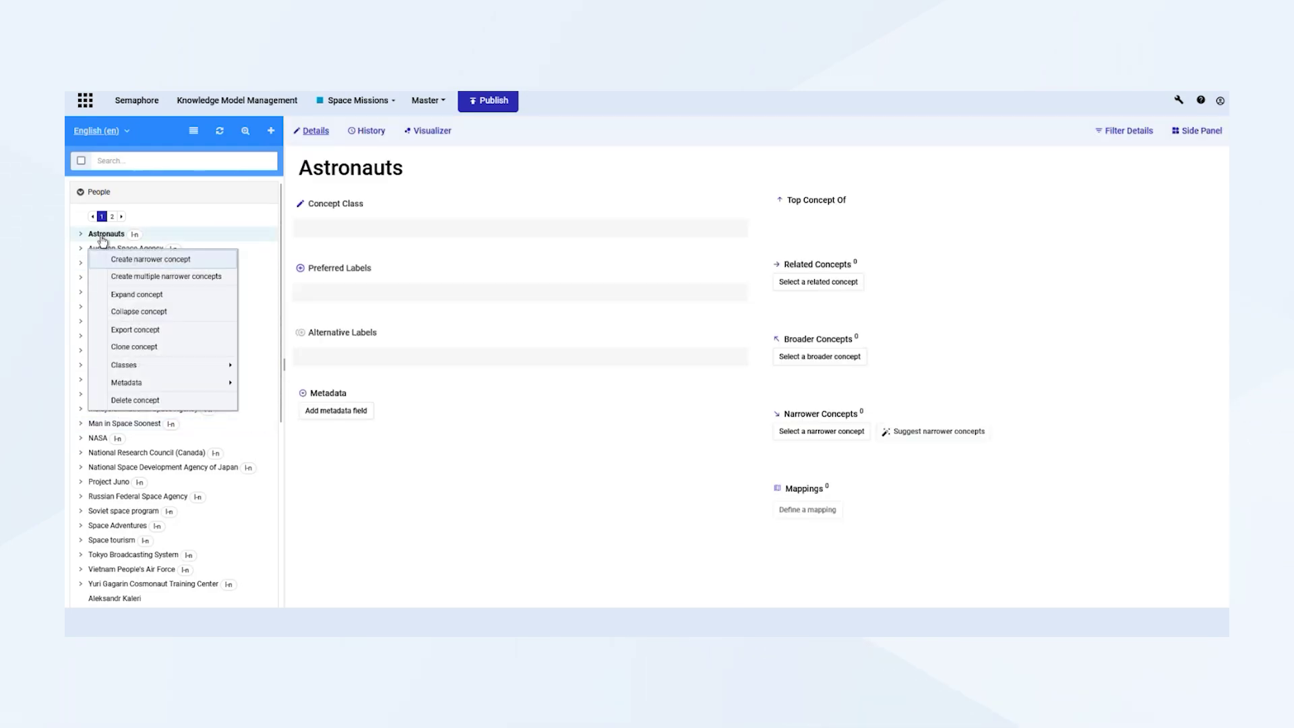
{"action": "left_click", "coordinate": [135, 329]}
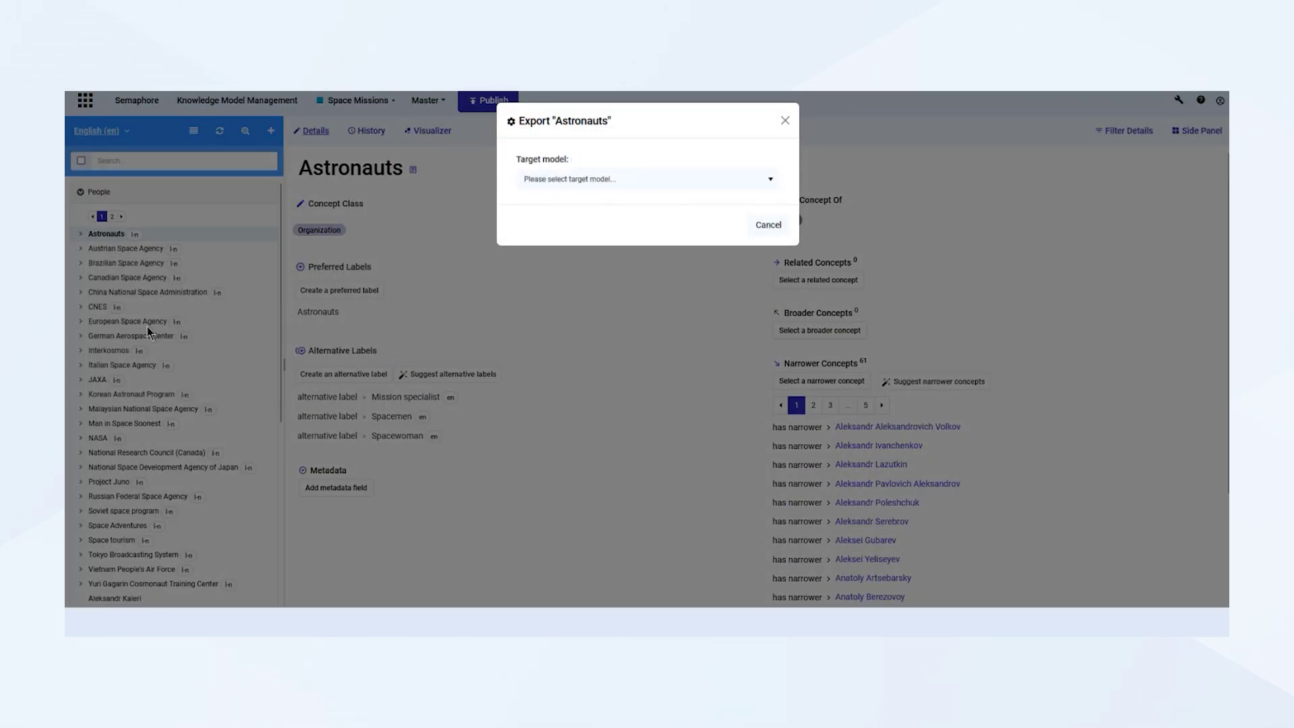
{"action": "left_click", "coordinate": [681, 187]}
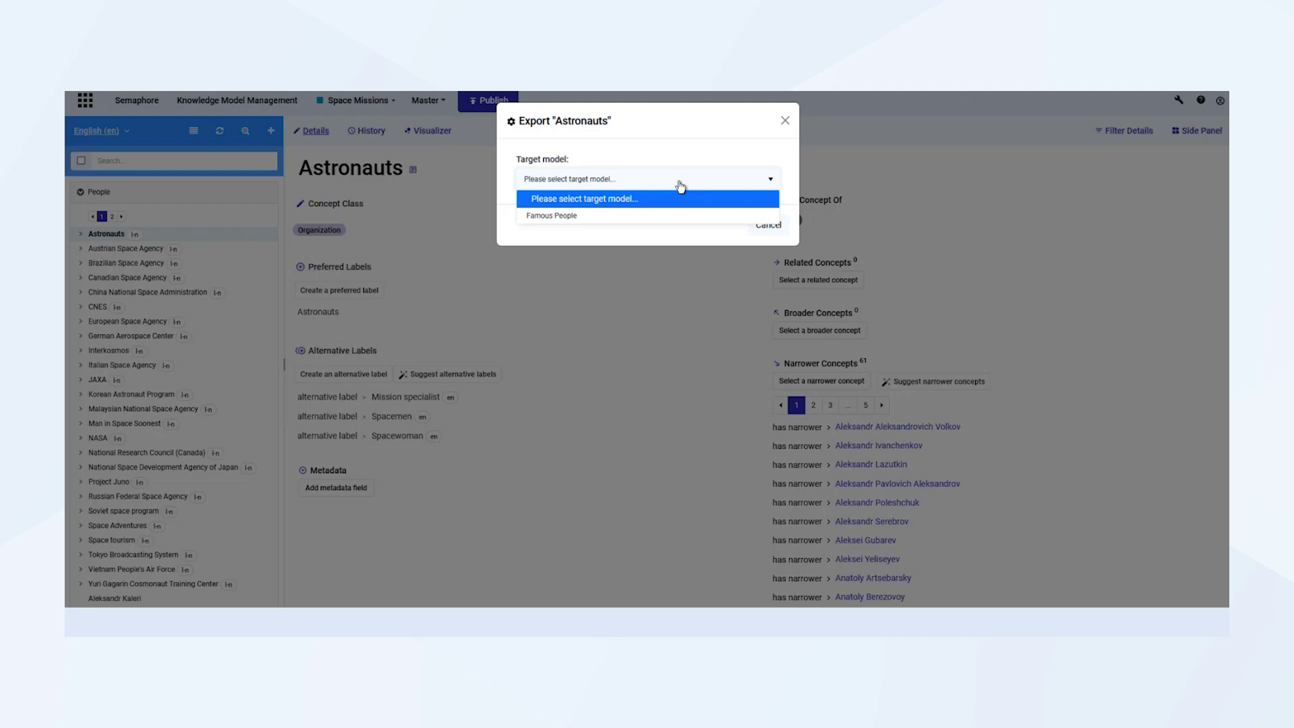
{"action": "left_click", "coordinate": [634, 218]}
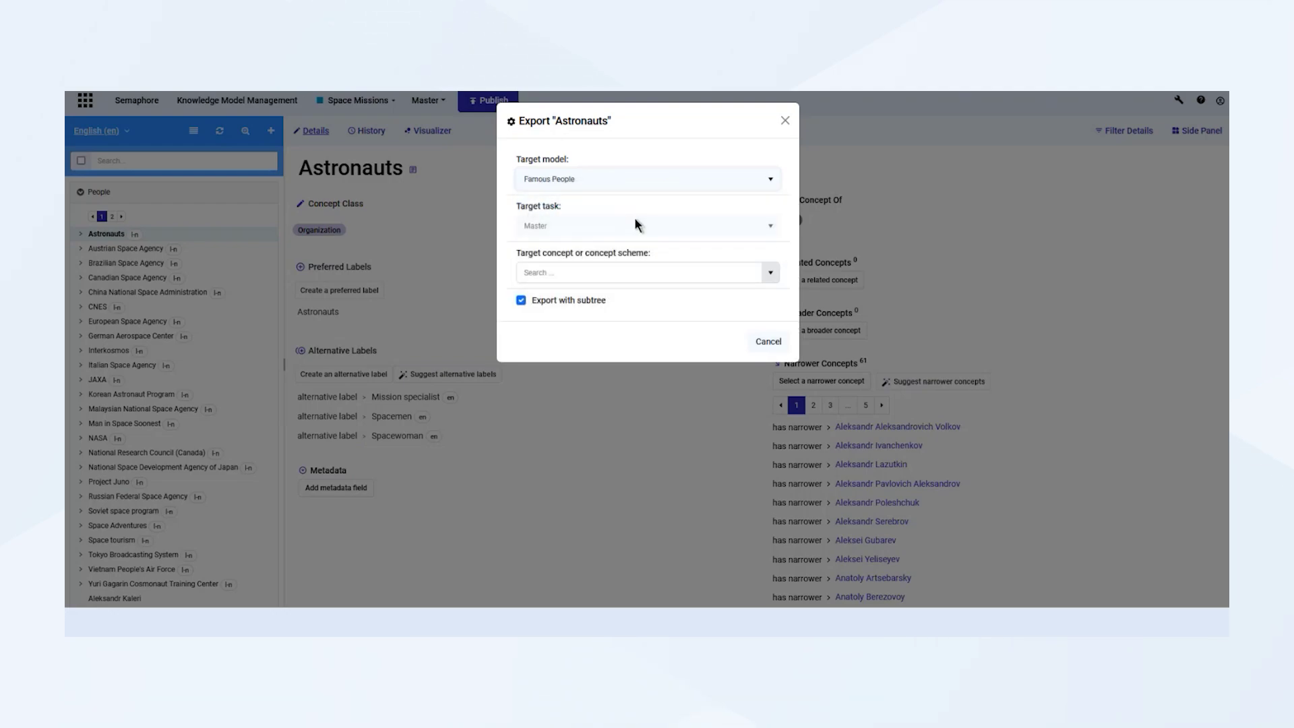
{"action": "left_click", "coordinate": [634, 272]}
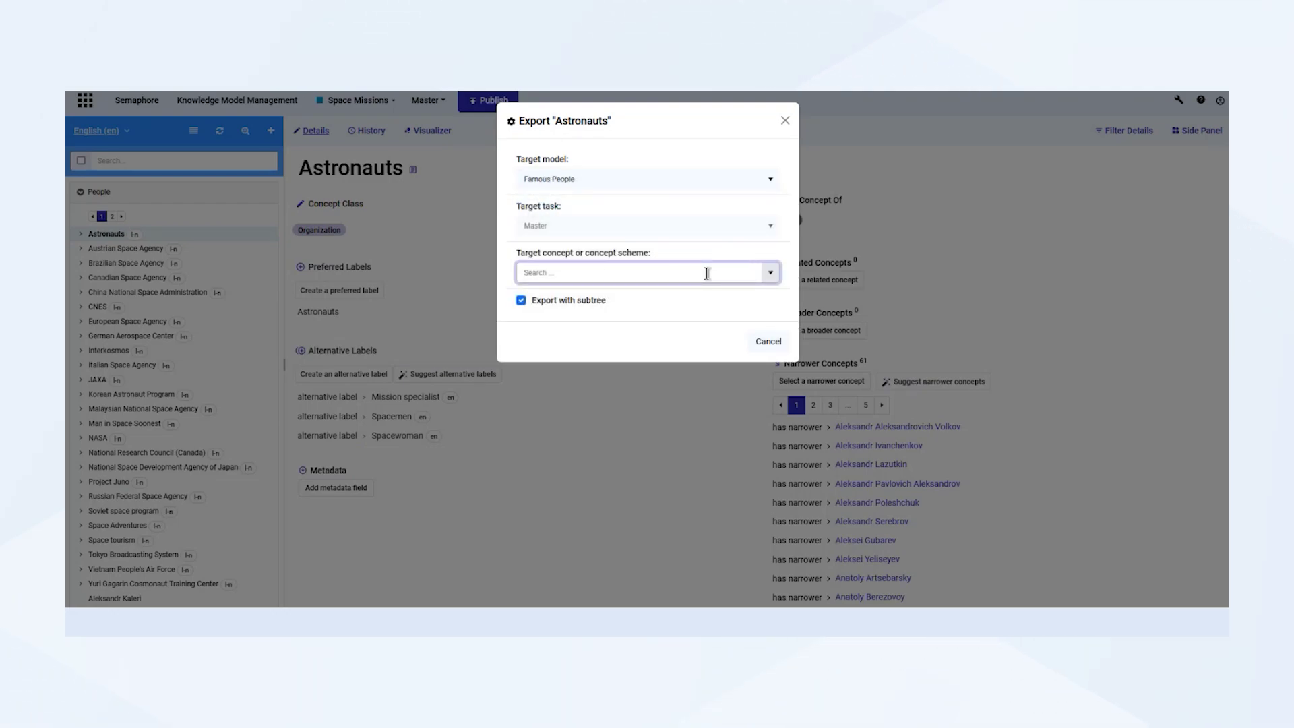
{"action": "type", "text": "Exp"}
{"action": "left_click", "coordinate": [623, 292]}
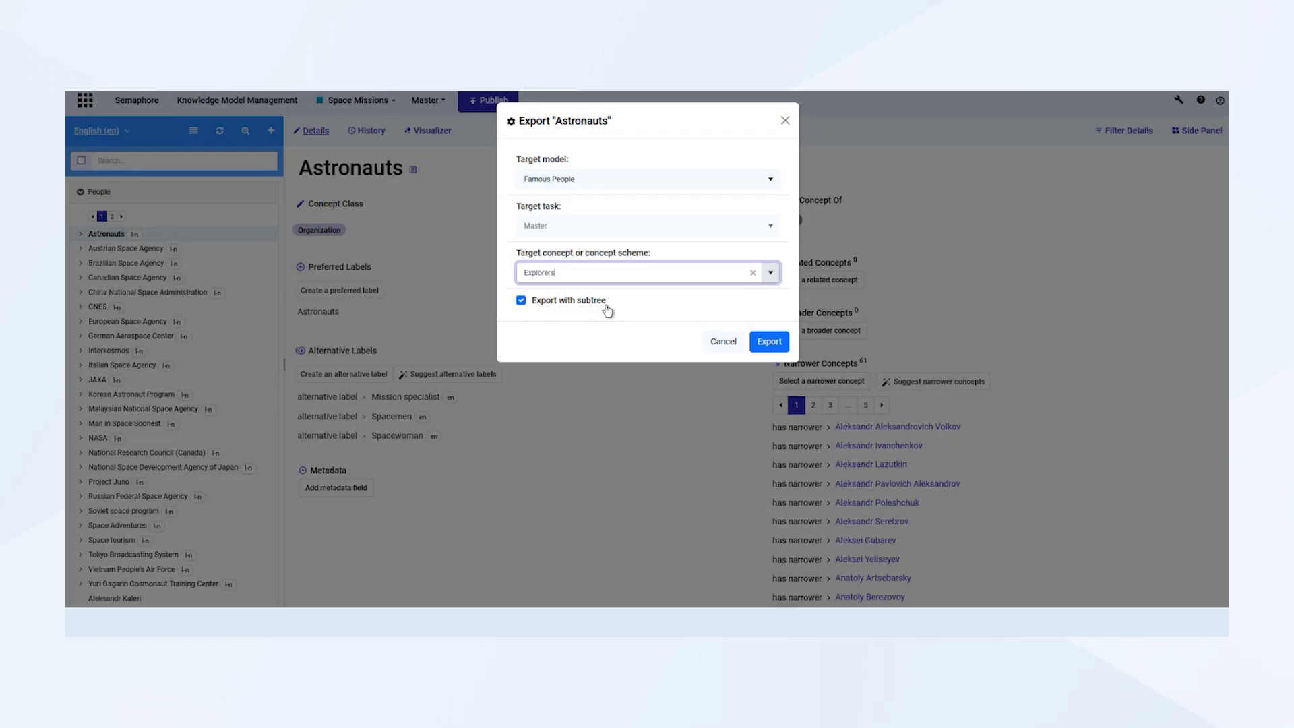
{"action": "left_click", "coordinate": [766, 344]}
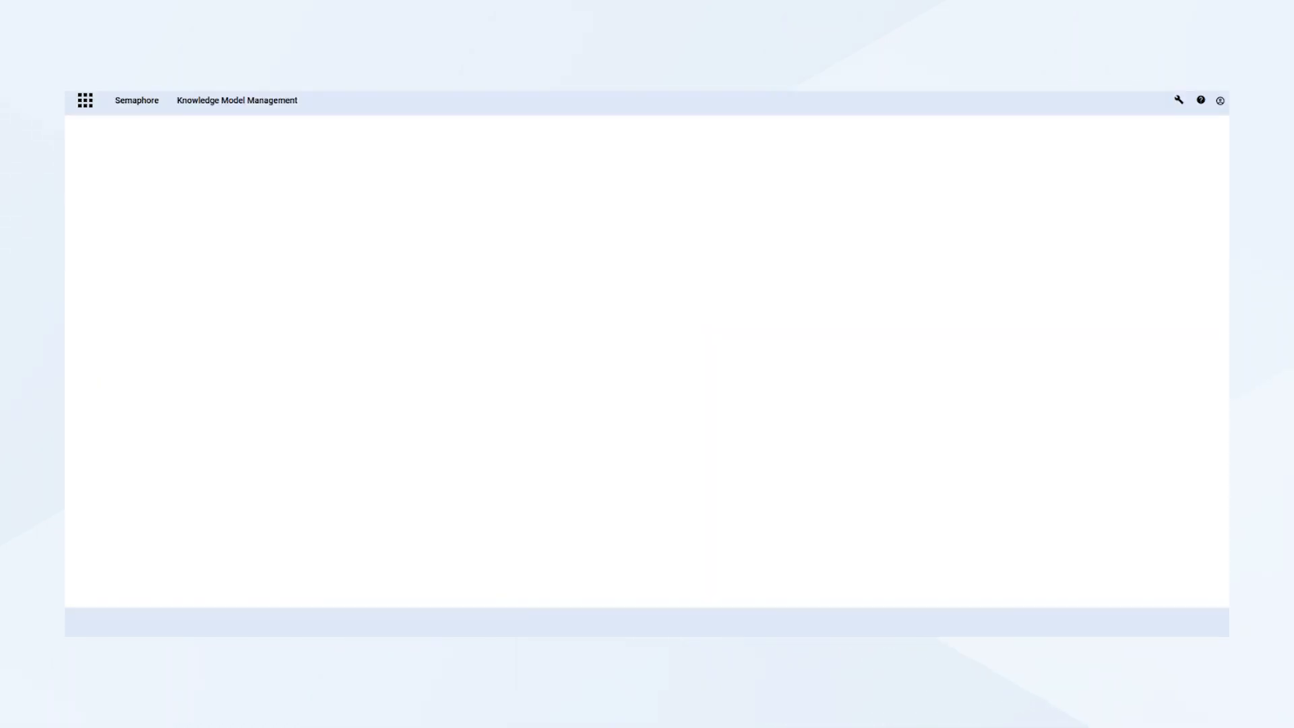
Expand Explorers and Astronauts in the Famous People model and check the import source of an exported concept.
{"action": "left_click", "coordinate": [80, 192]}
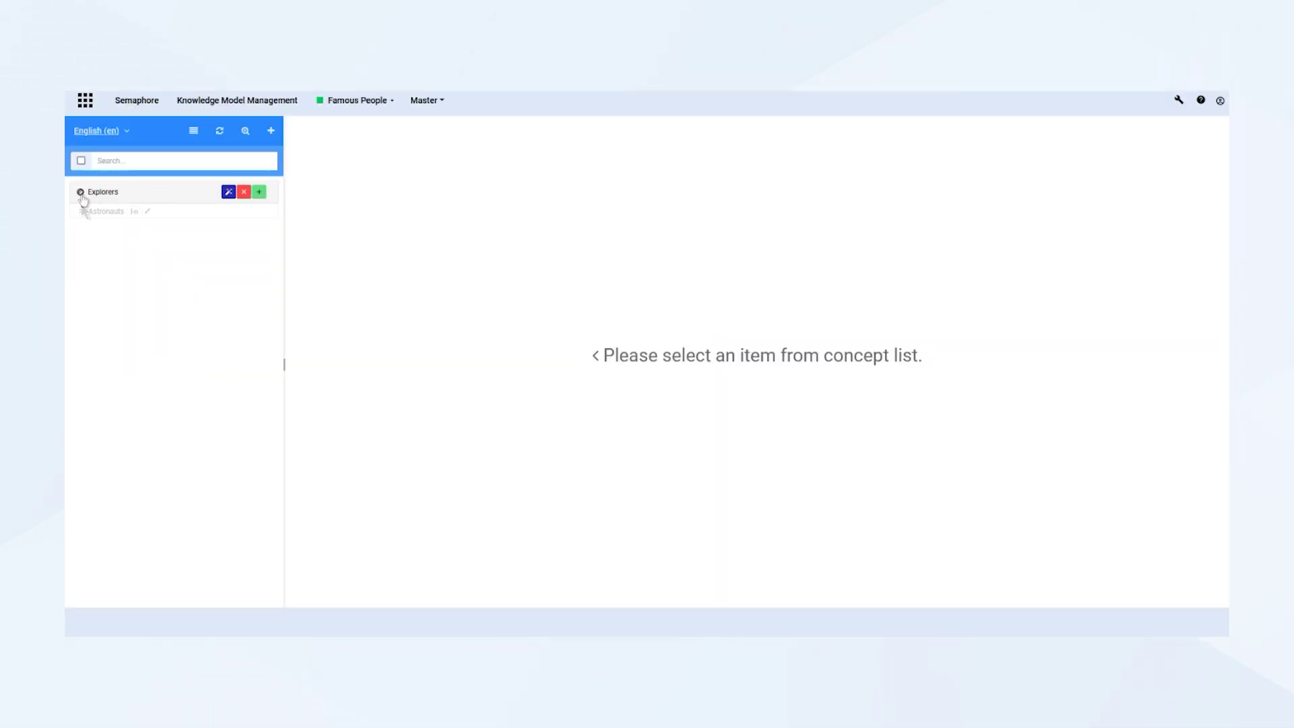
{"action": "left_click", "coordinate": [80, 214]}
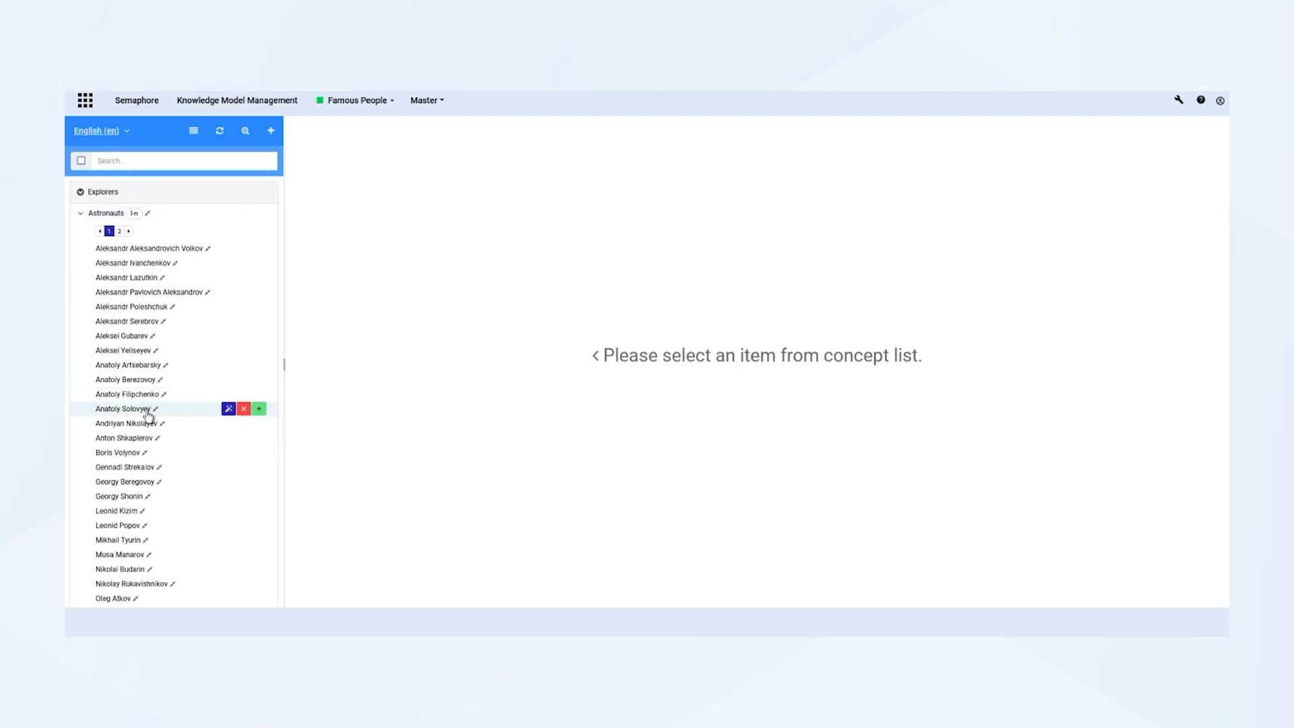
{"action": "mouse_move", "coordinate": [155, 413]}
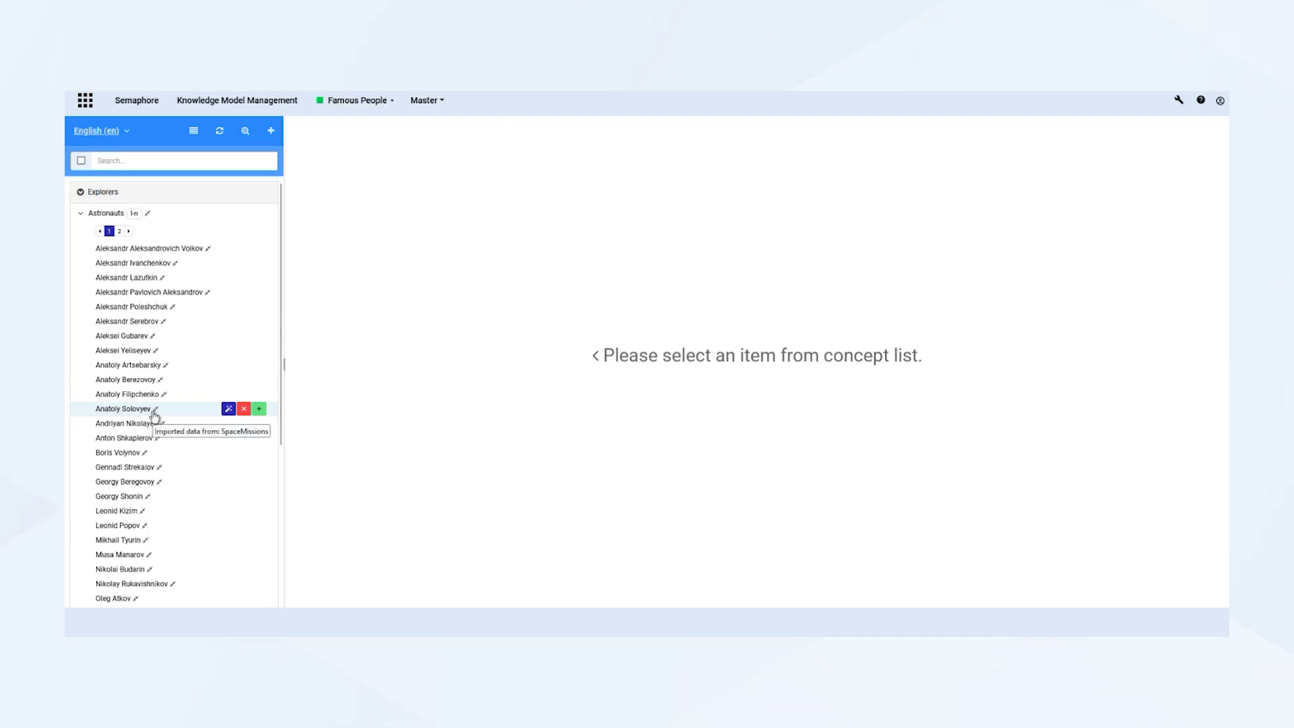